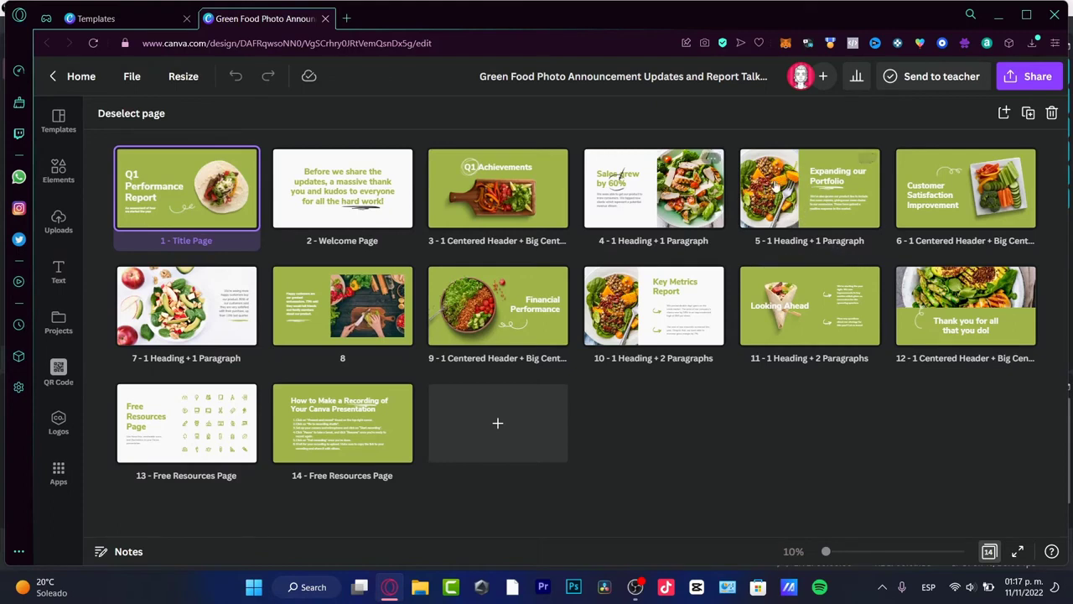
Step: Rename page 3, titled "1 Centered Header + Big Center Space", as "Achievements"
double_click(522, 241)
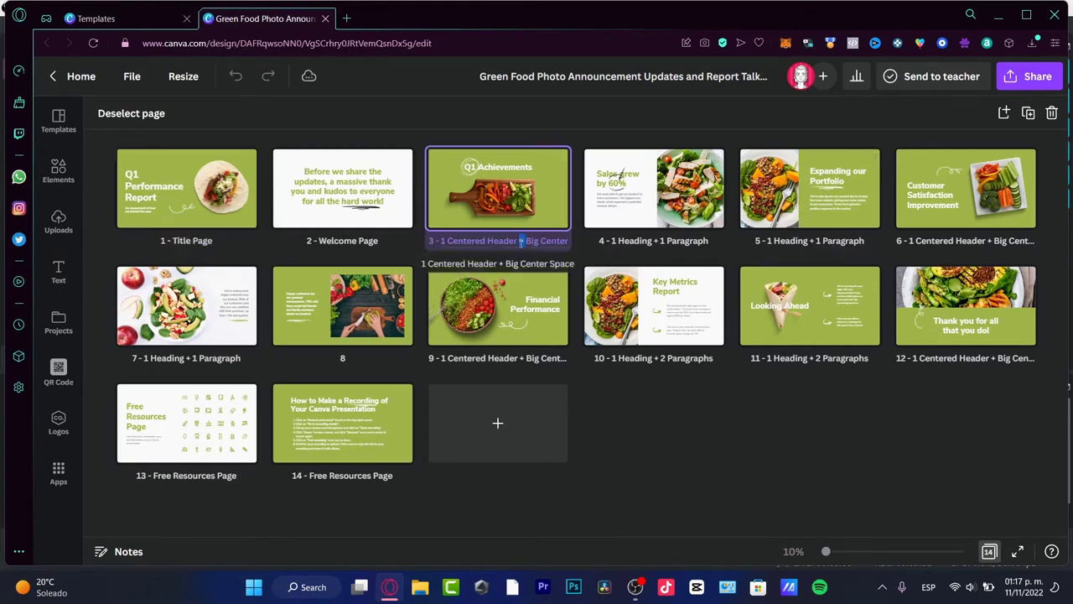
text(Ace)
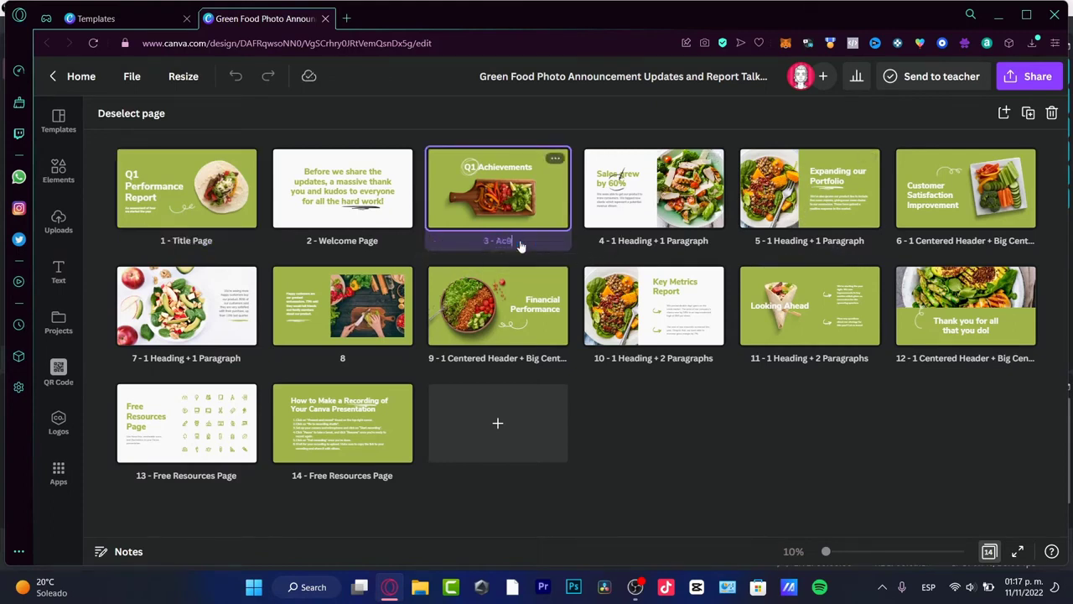
text(iveme)
key(BackSpace)
key(BackSpace)
key(BackSpace)
key(BackSpace)
key(BackSpace)
key(BackSpace)
text(hievements)
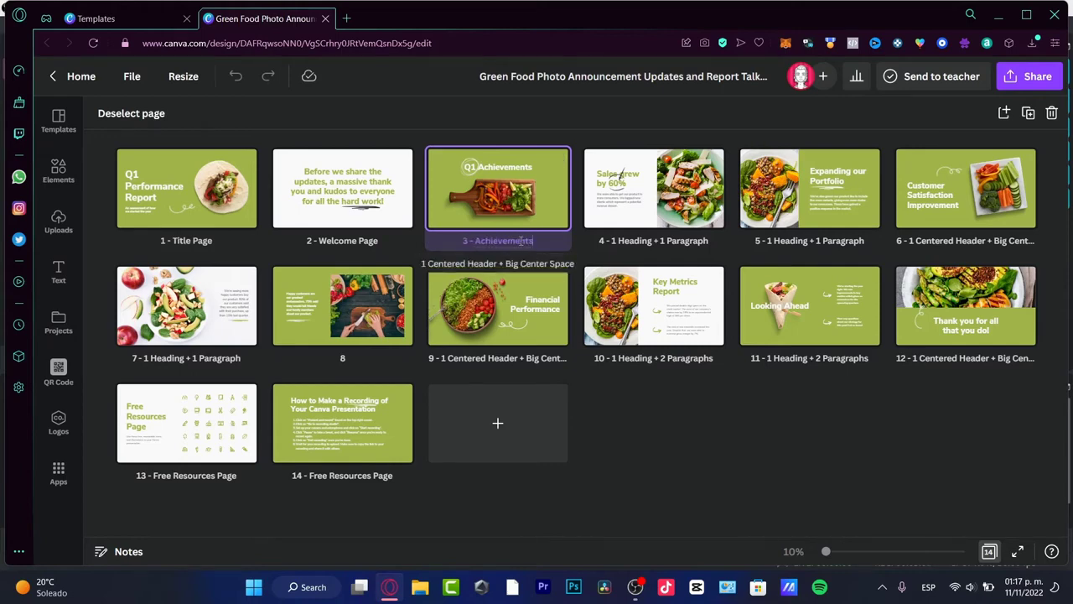
key(Return)
click(820, 477)
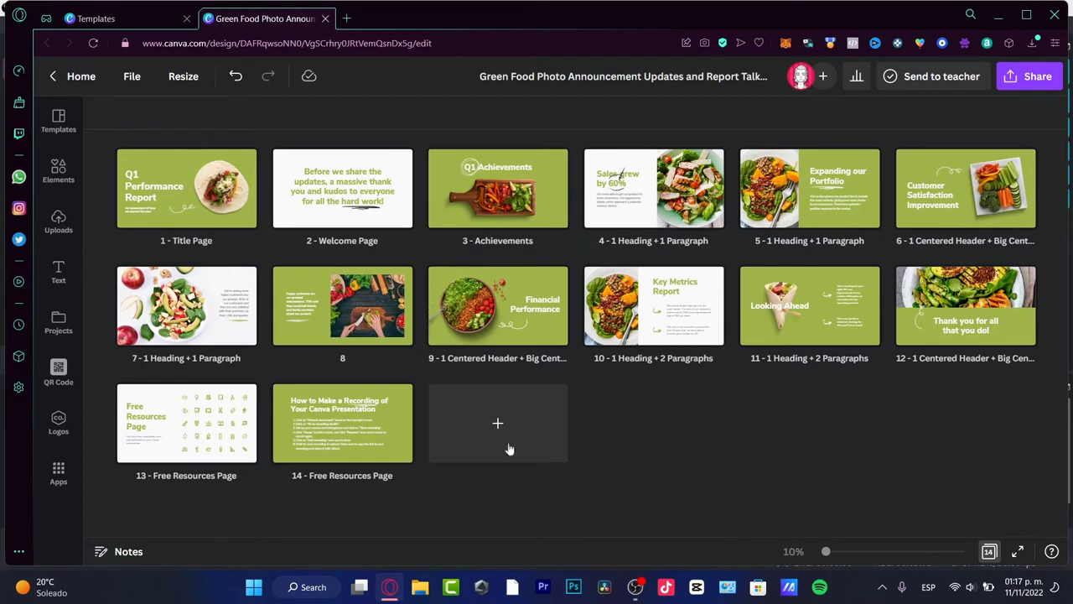
Step: Return to the single-page view of page 3, search the elements for "apple" and delete the cutting-board image from the page
click(989, 551)
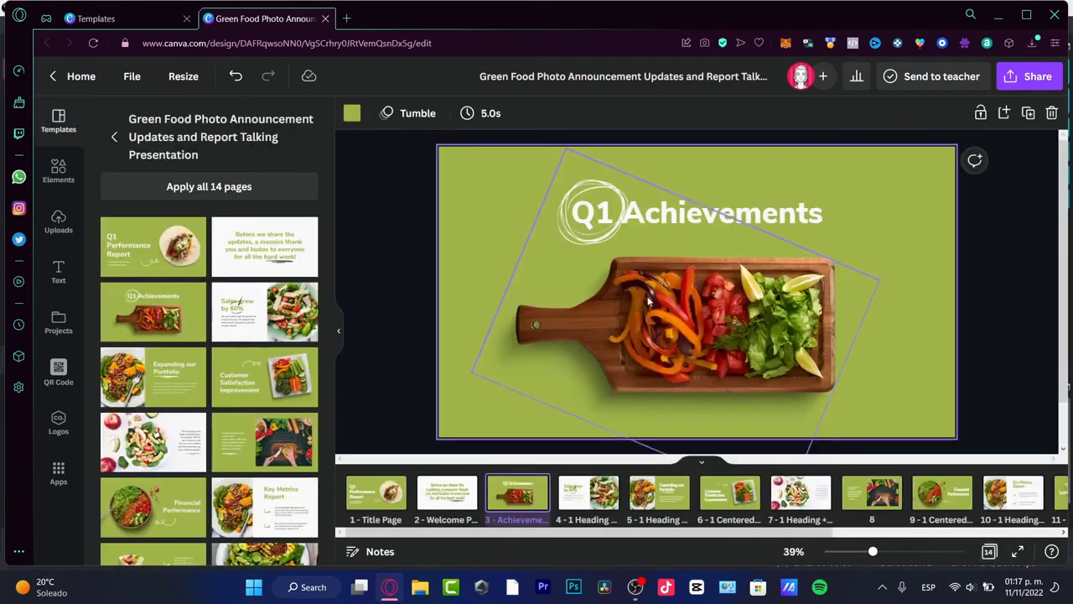
click(766, 334)
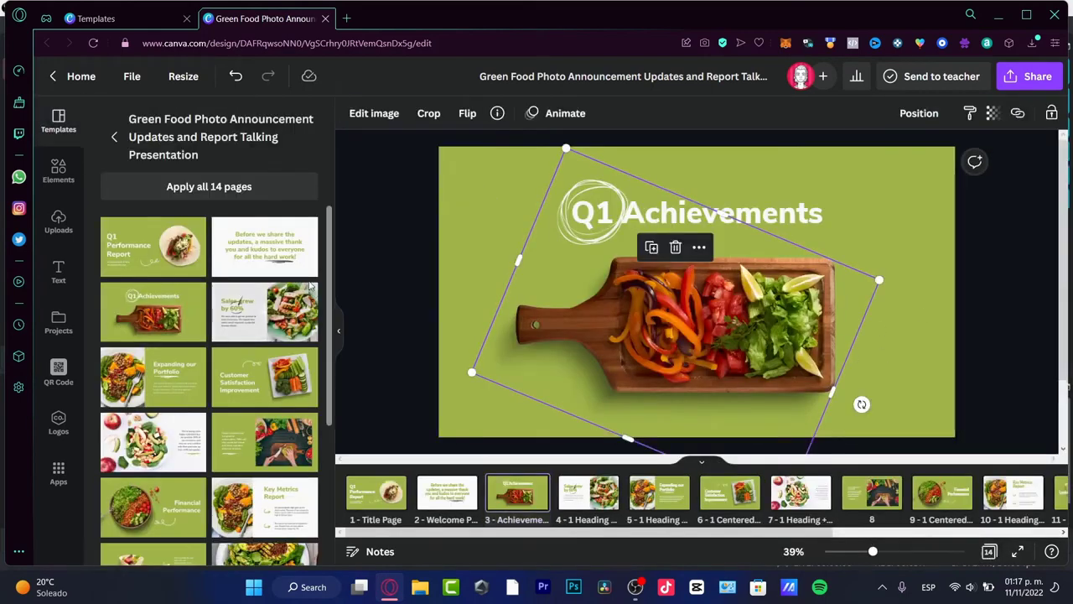
click(58, 172)
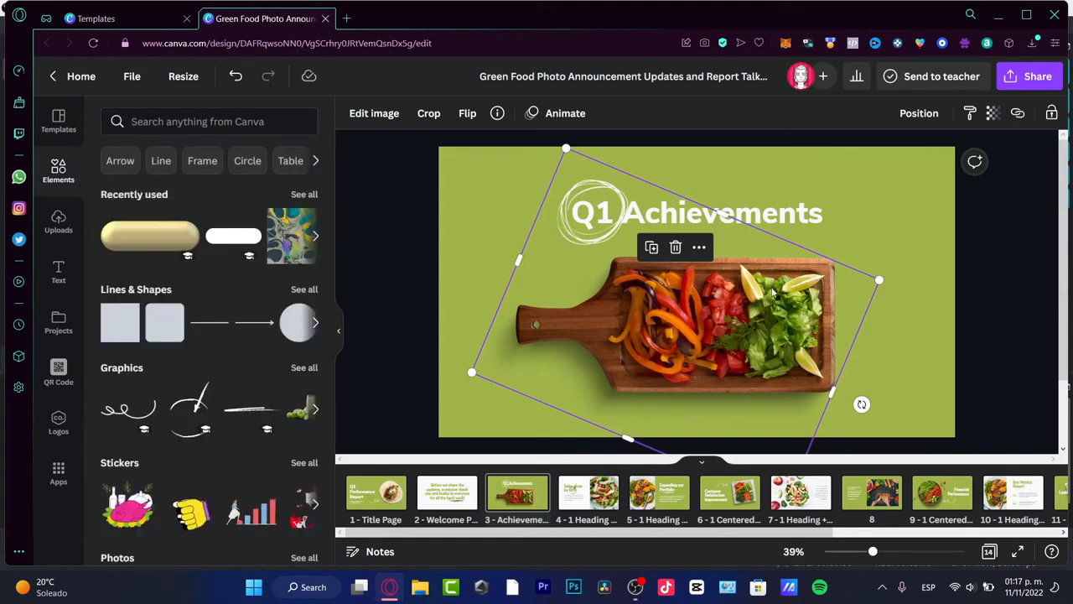
click(213, 122)
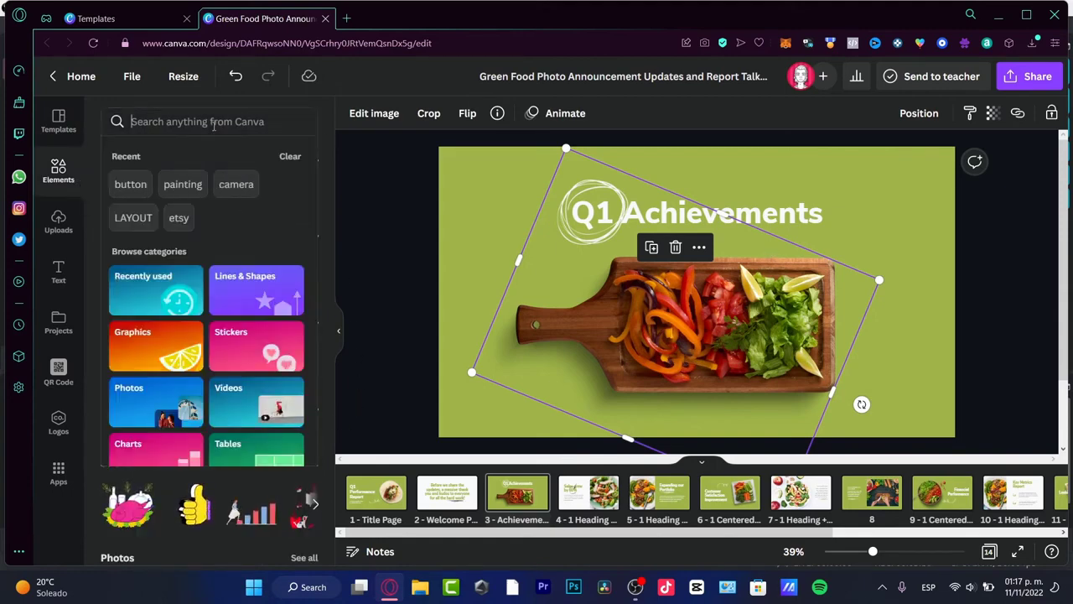
text(apple)
key(Return)
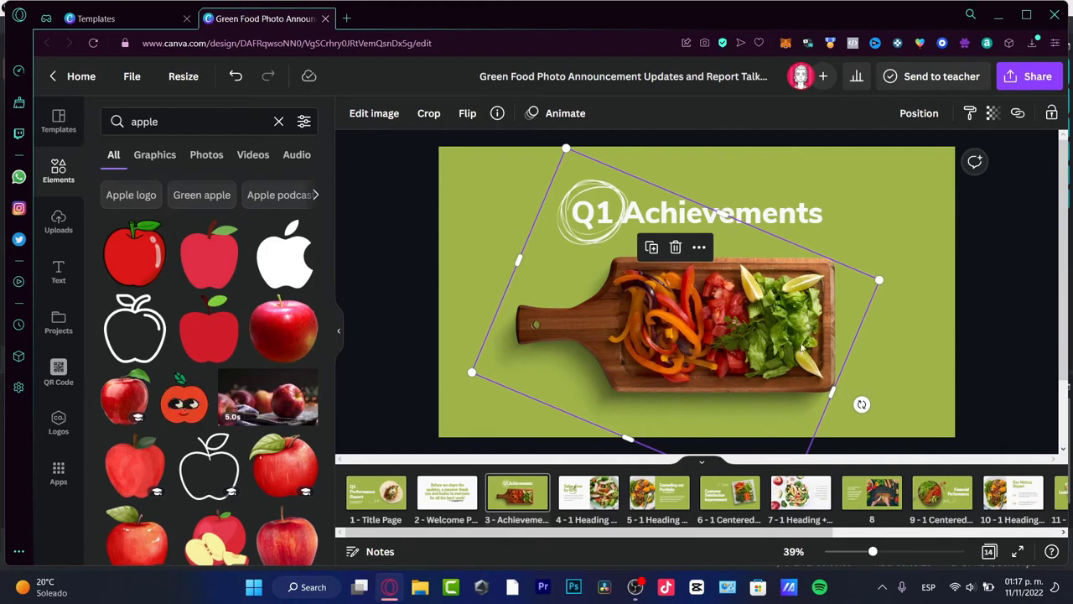
key(Delete)
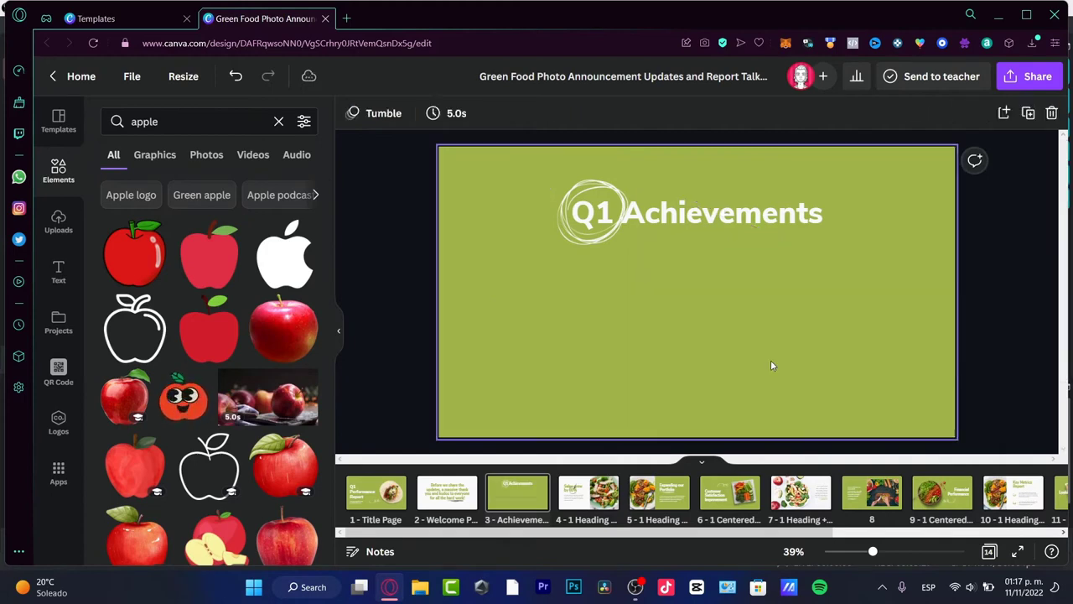
Step: Replace the "Q1 Achievements" heading on page 3 with "My Presentation"
click(598, 217)
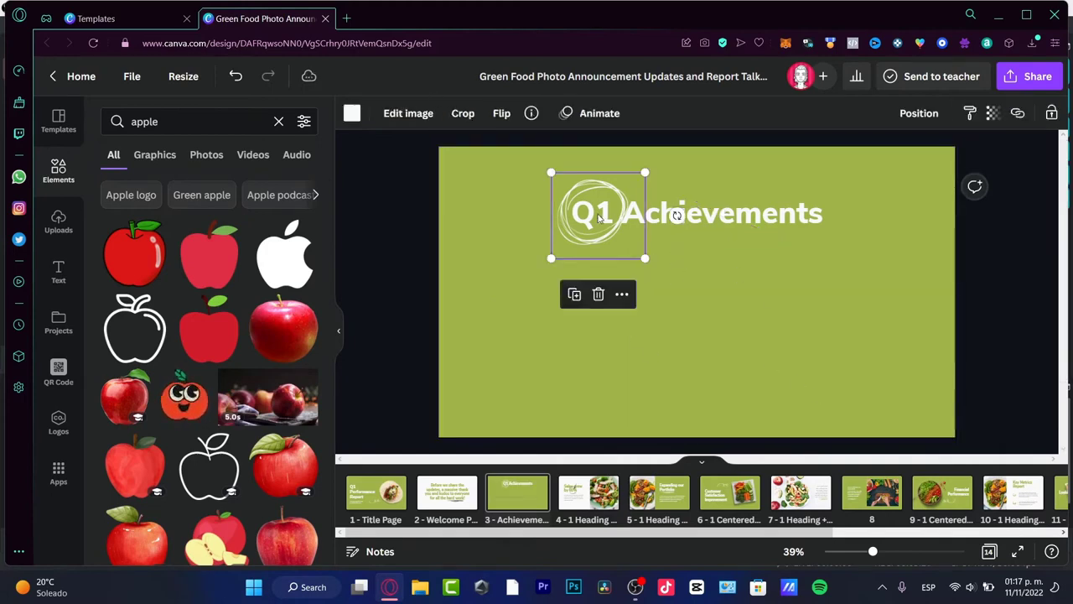
click(802, 214)
click(803, 215)
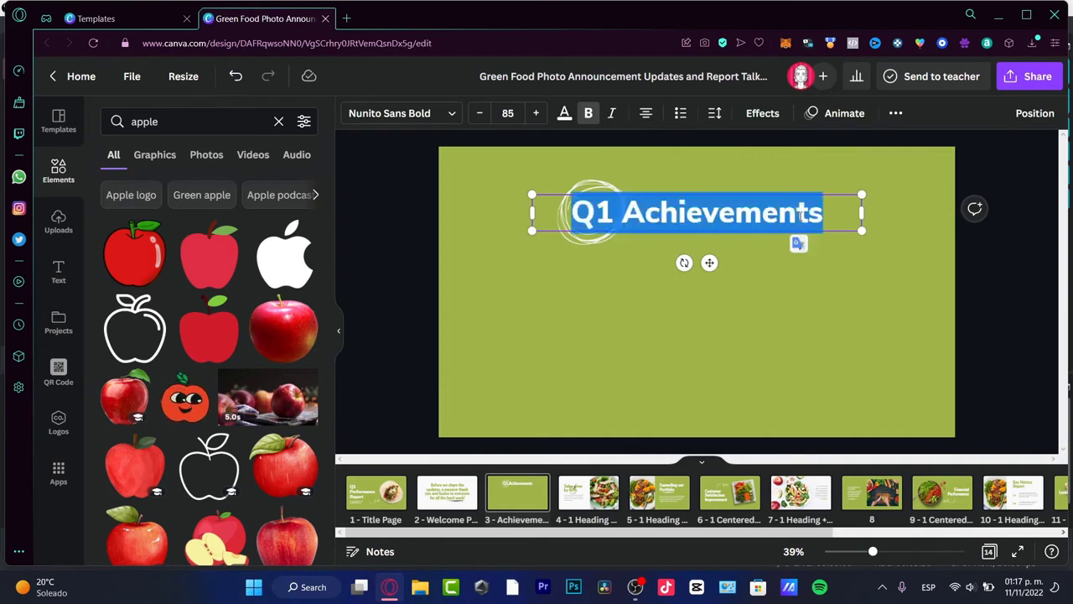
text(My Presen)
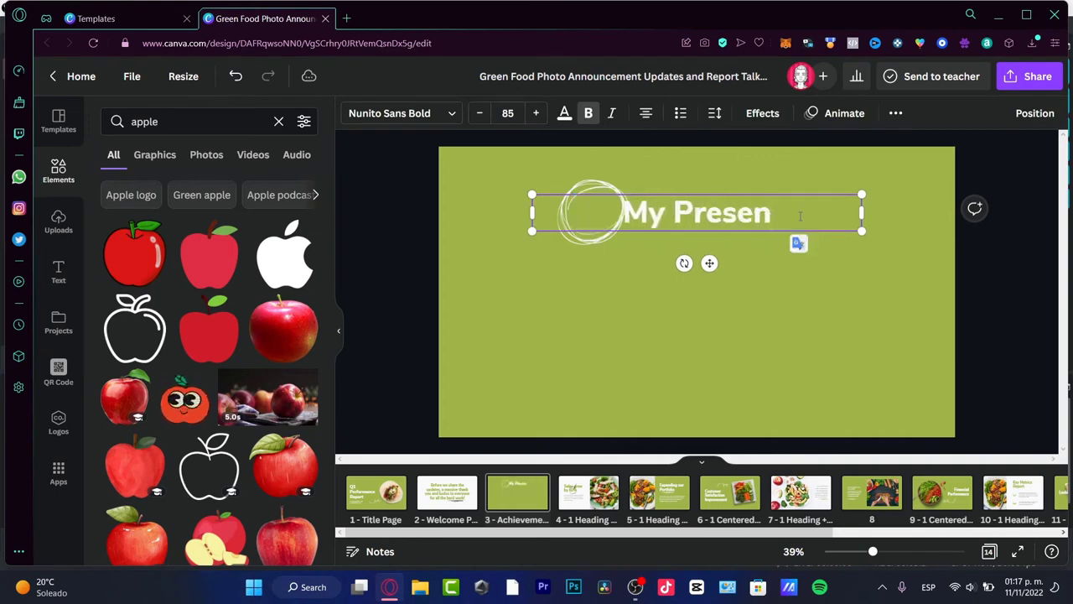
text(tation)
click(394, 318)
Step: Add the picture of two red apples with cut slices, shrink it and place it centred below the page 3 heading
scroll(252, 395, down, 3)
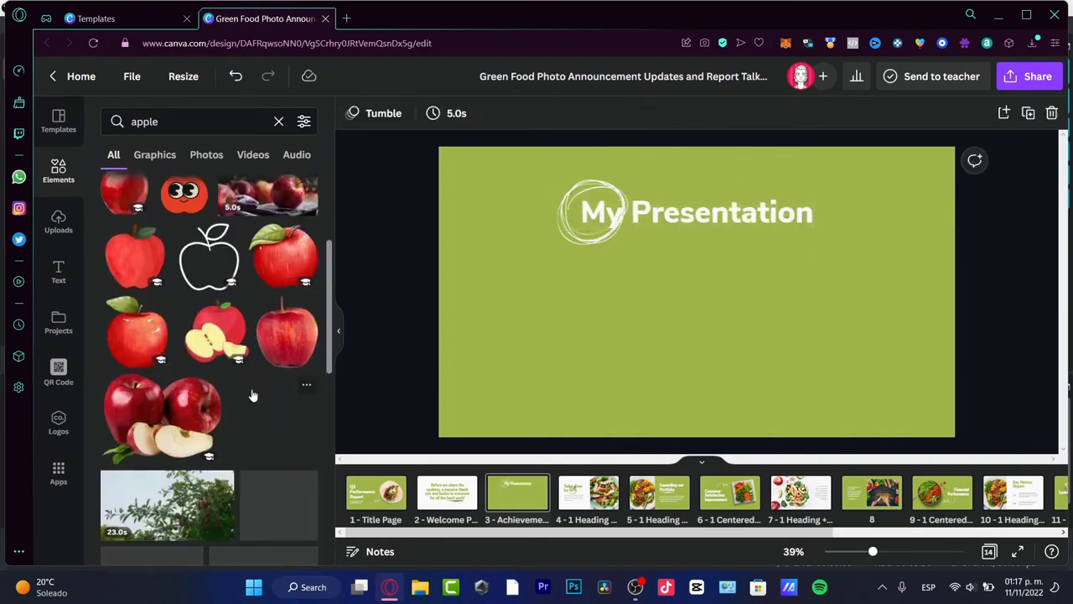
click(166, 428)
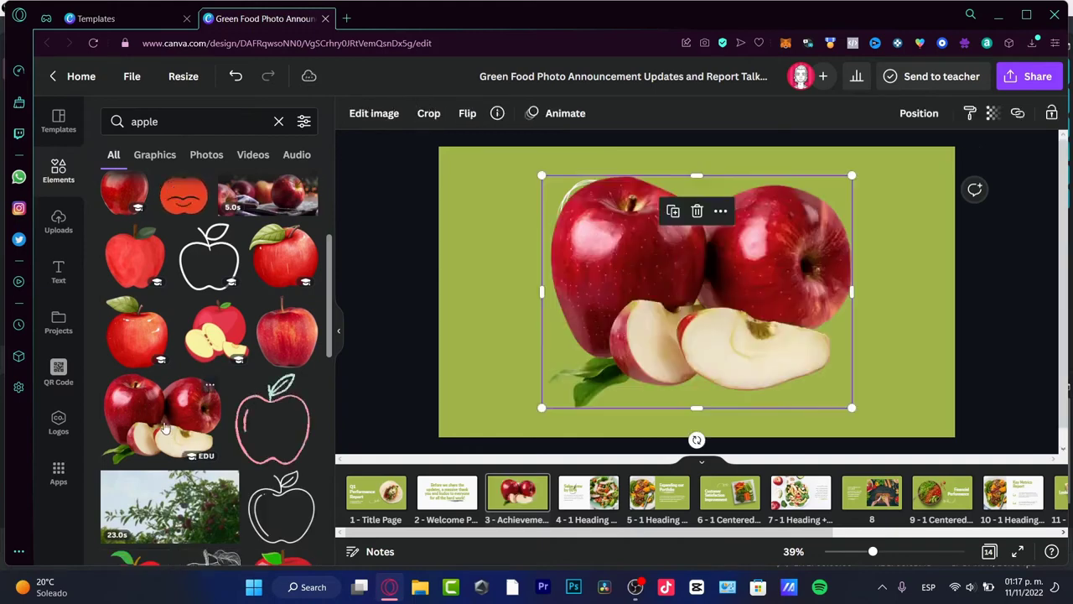
drag(853, 408, 759, 312)
drag(681, 295, 728, 372)
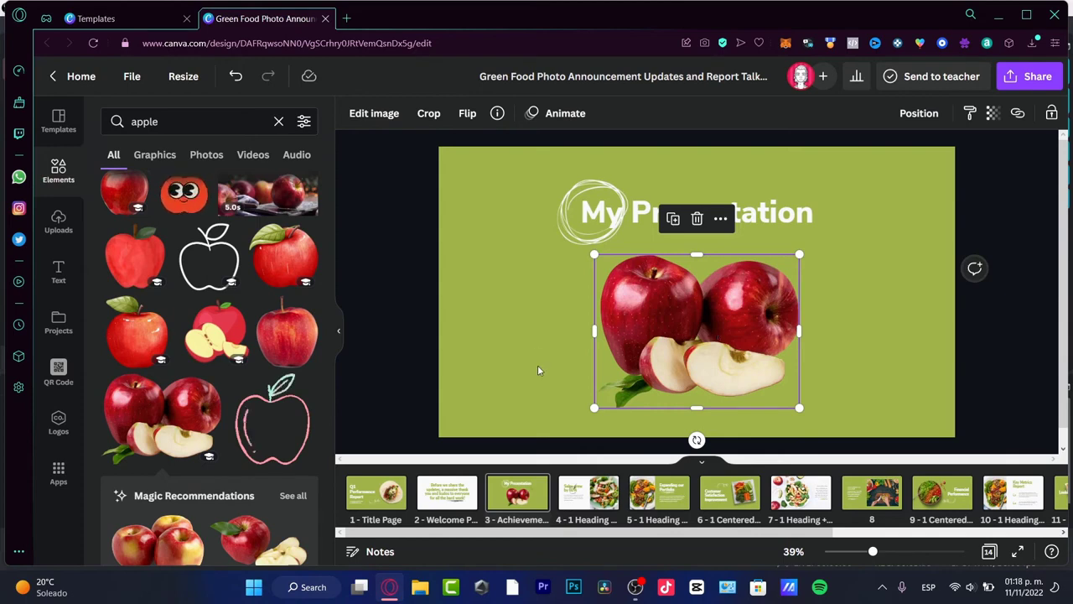
Step: Edit the apple picture and give it the Page Lift shadow effect
click(377, 115)
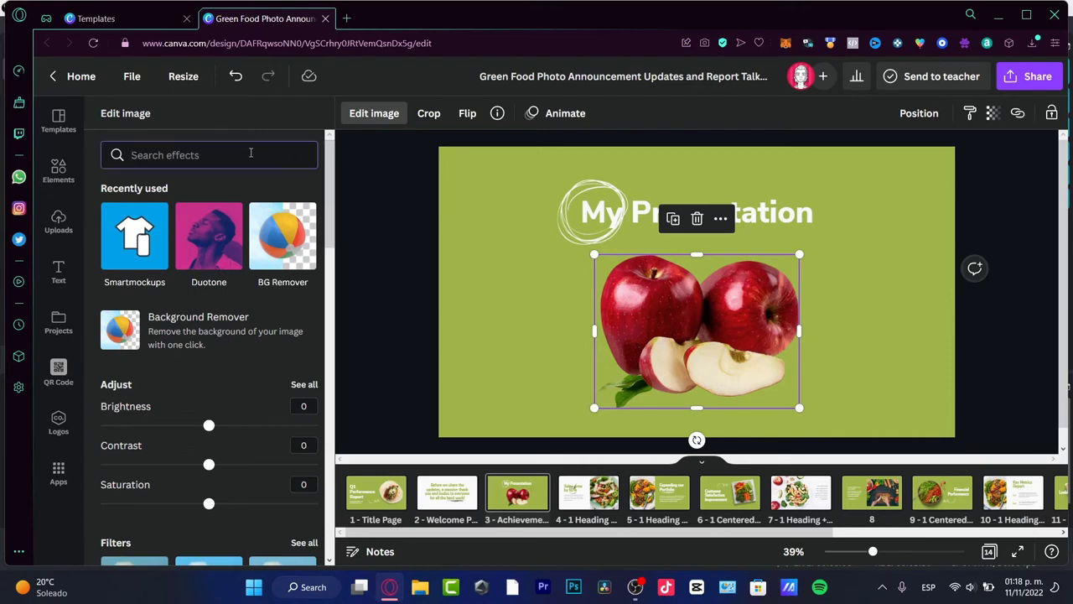
text(fad)
key(BackSpace)
key(BackSpace)
key(BackSpace)
scroll(281, 386, down, 6)
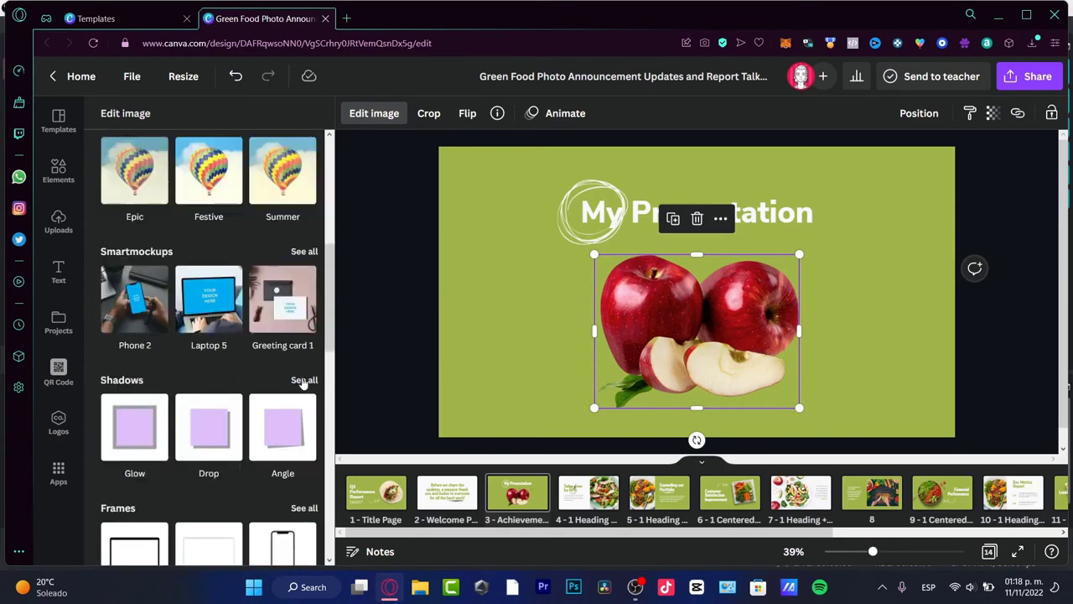
click(304, 381)
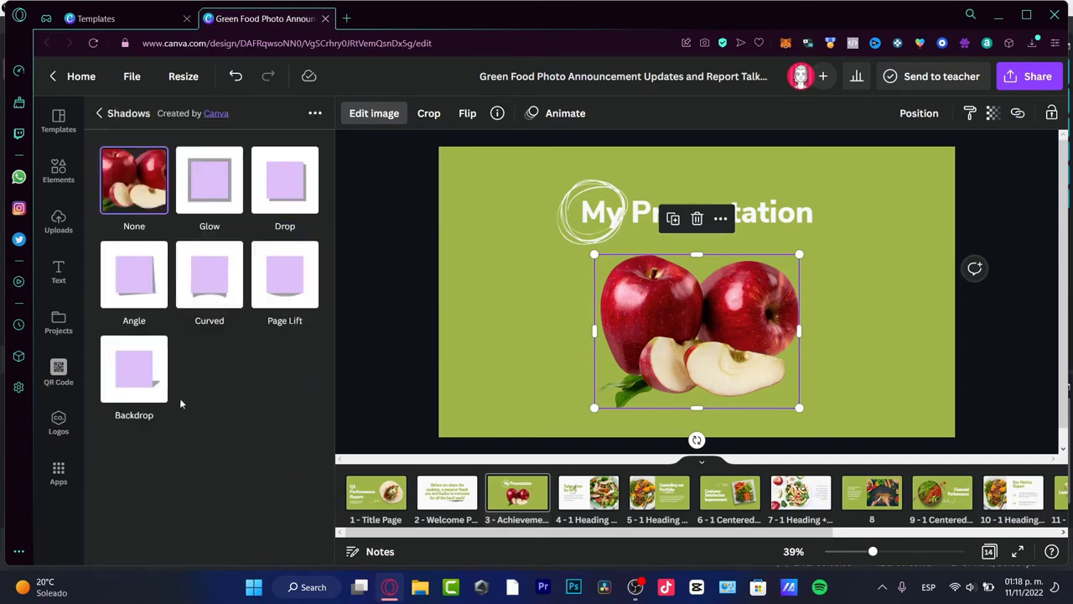
click(155, 391)
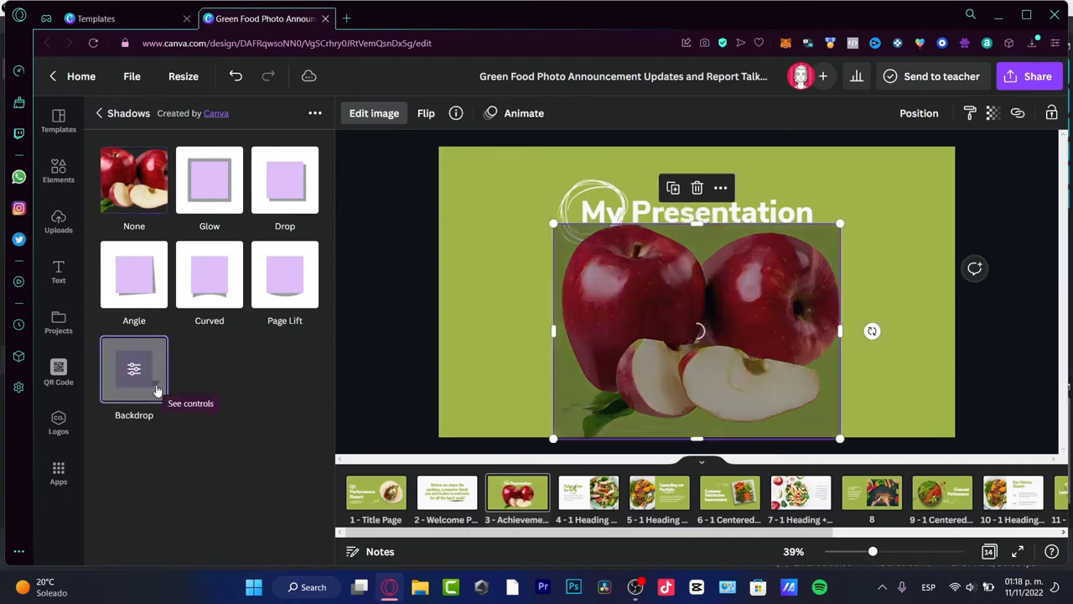
click(307, 298)
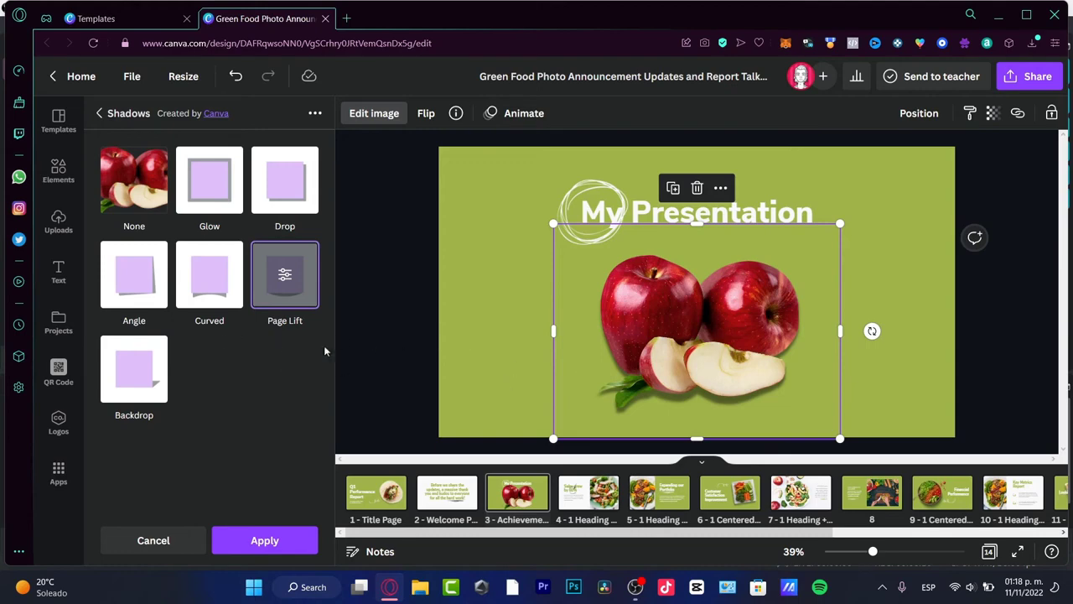
Step: Set the Page Lift shadow's curve to -11, offset to 3 and blur to 20, and adjust its transparency
click(285, 277)
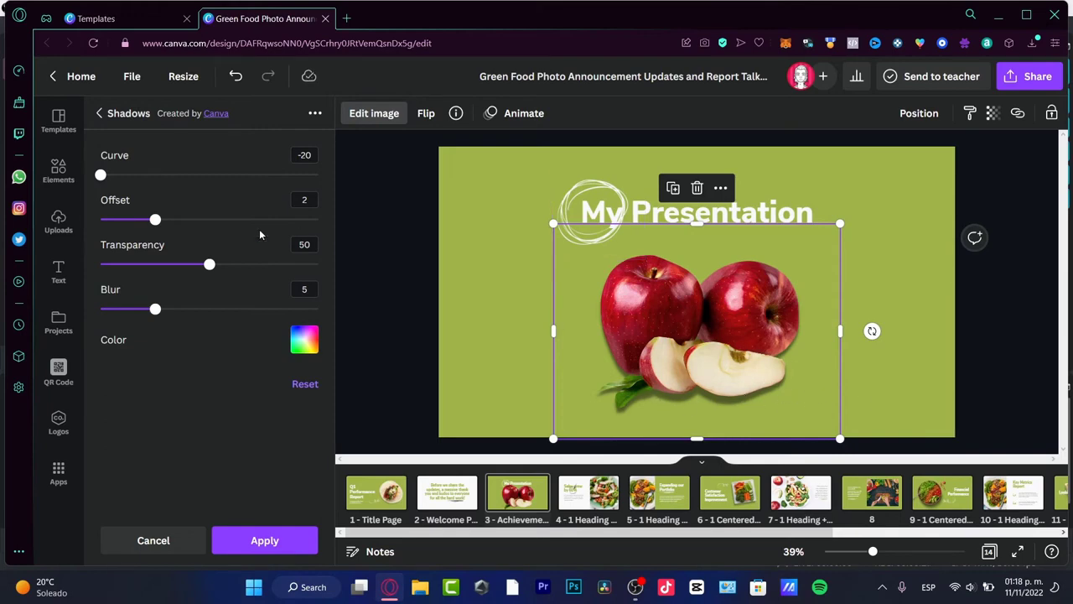
drag(99, 177, 152, 185)
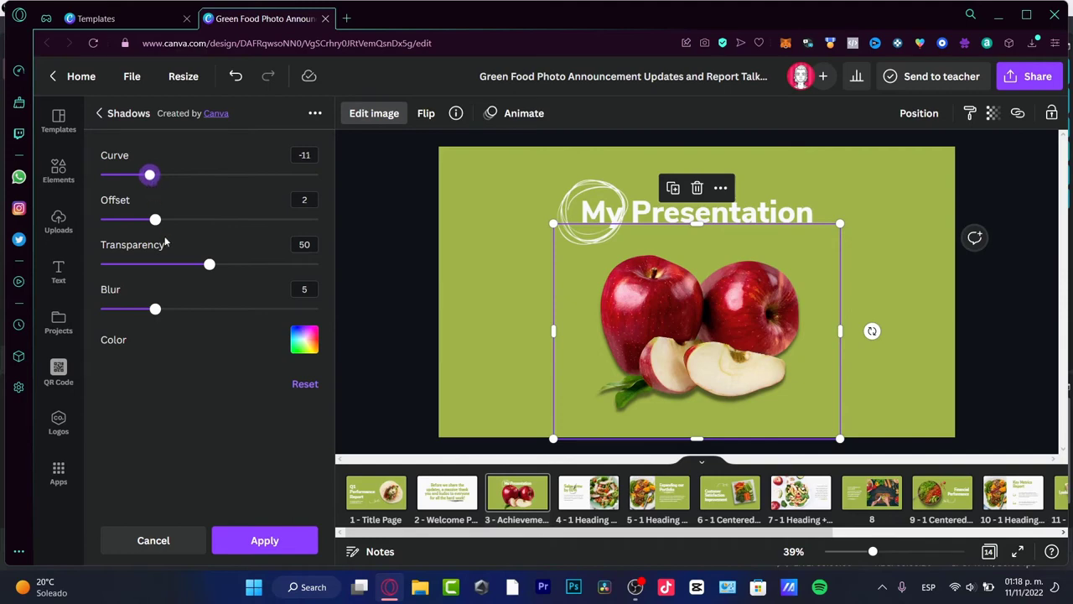
drag(156, 225, 180, 227)
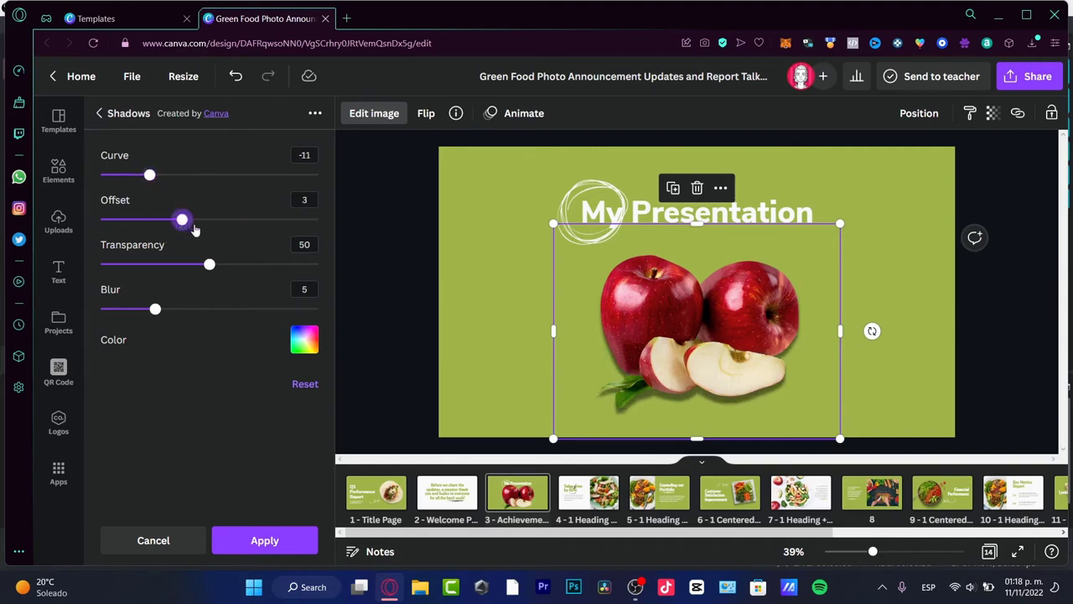
drag(209, 265, 166, 265)
drag(154, 308, 339, 296)
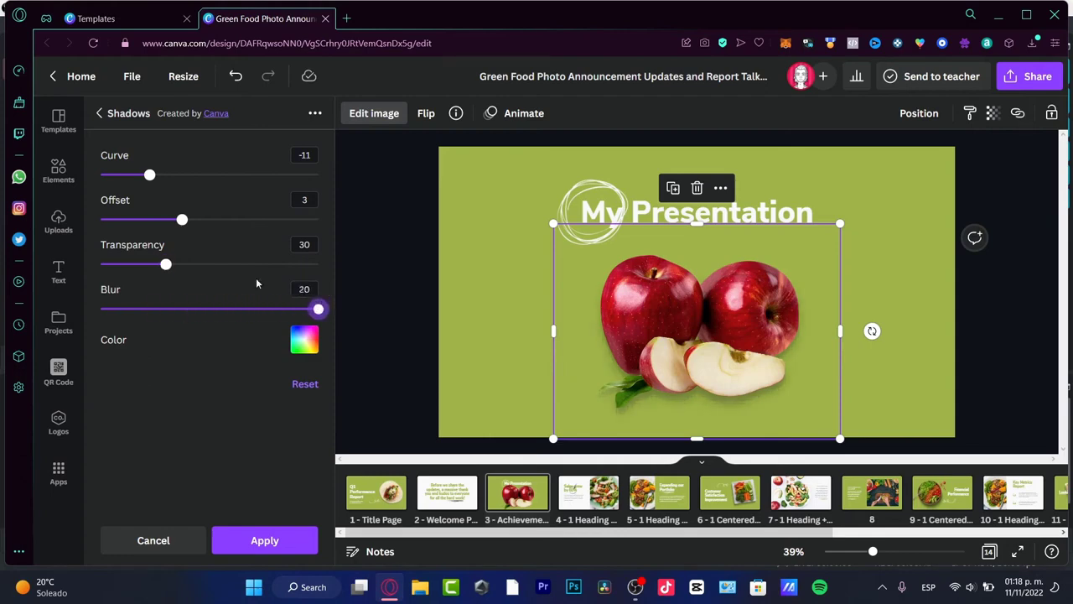
drag(168, 266, 195, 274)
click(975, 316)
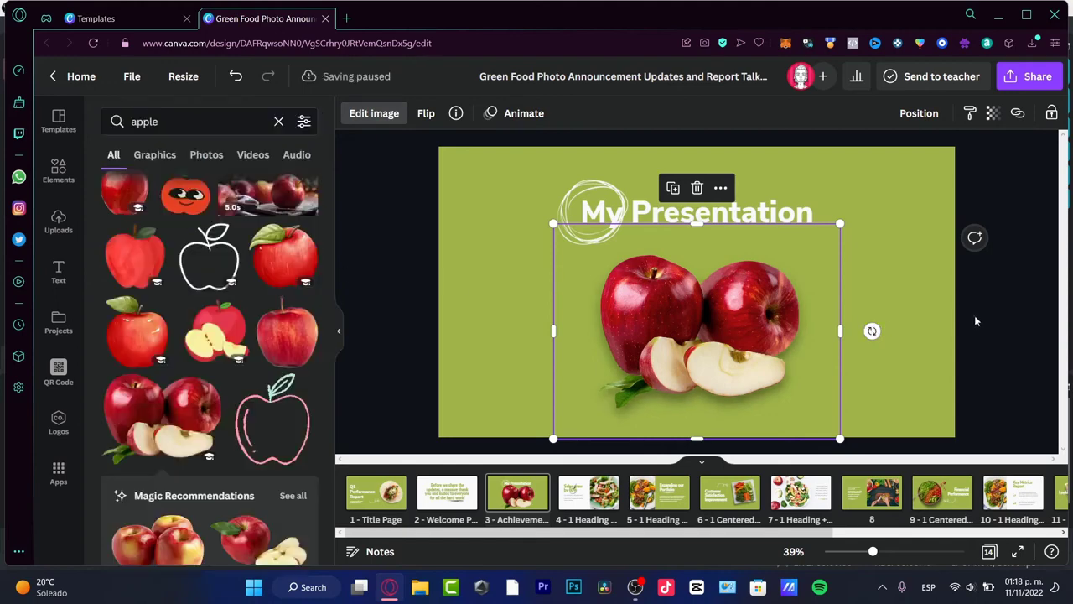
click(966, 279)
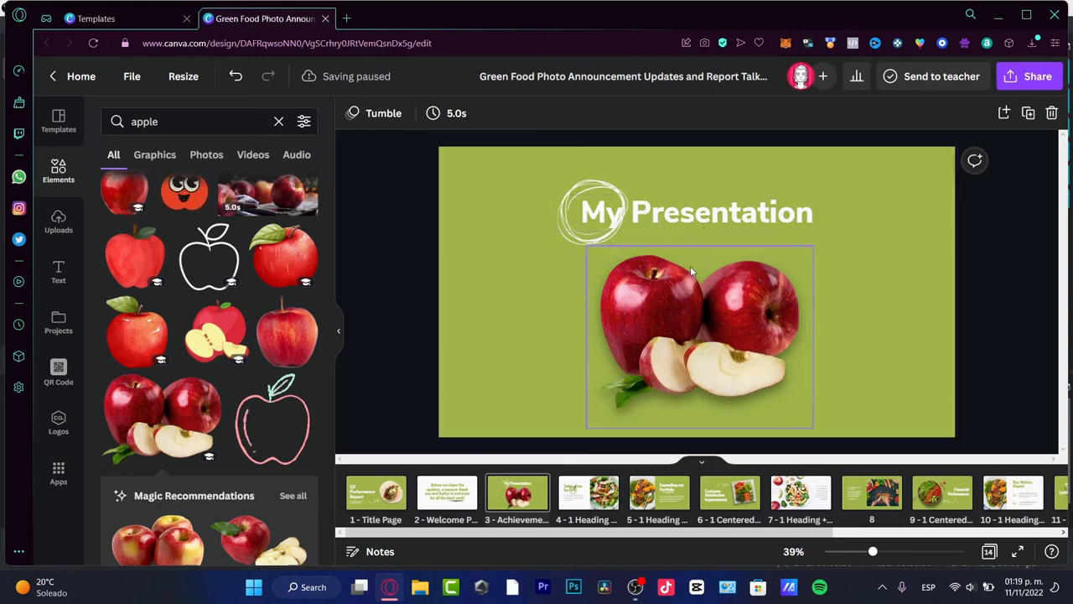
Step: Replace the text on the Welcome Page with "START TO COSTUMIZE MY TEXT OF MY PRESENTATION"
click(463, 499)
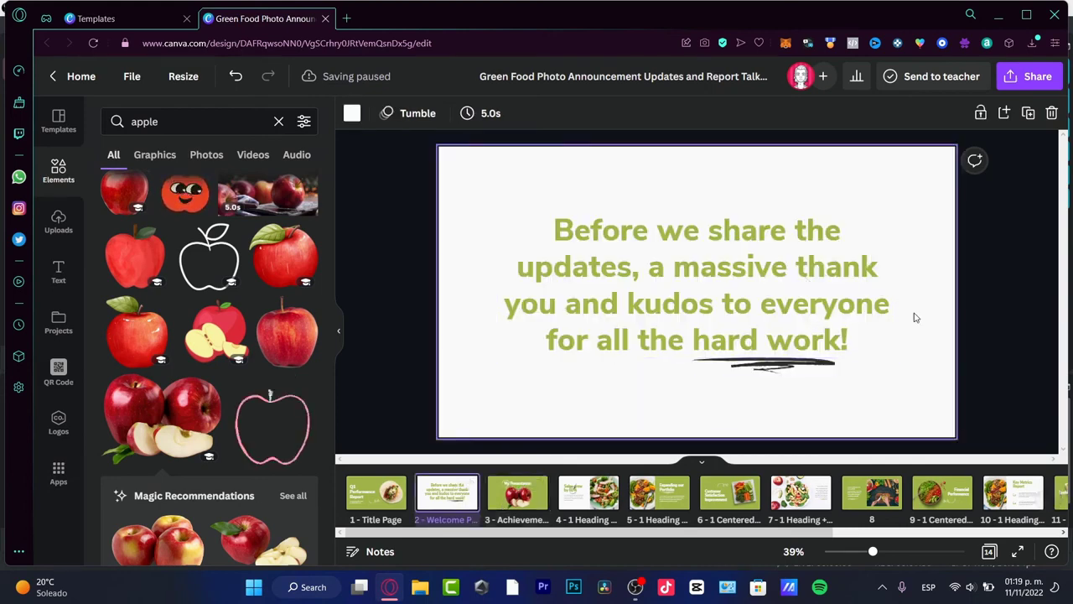
click(855, 338)
click(856, 338)
text(START TO)
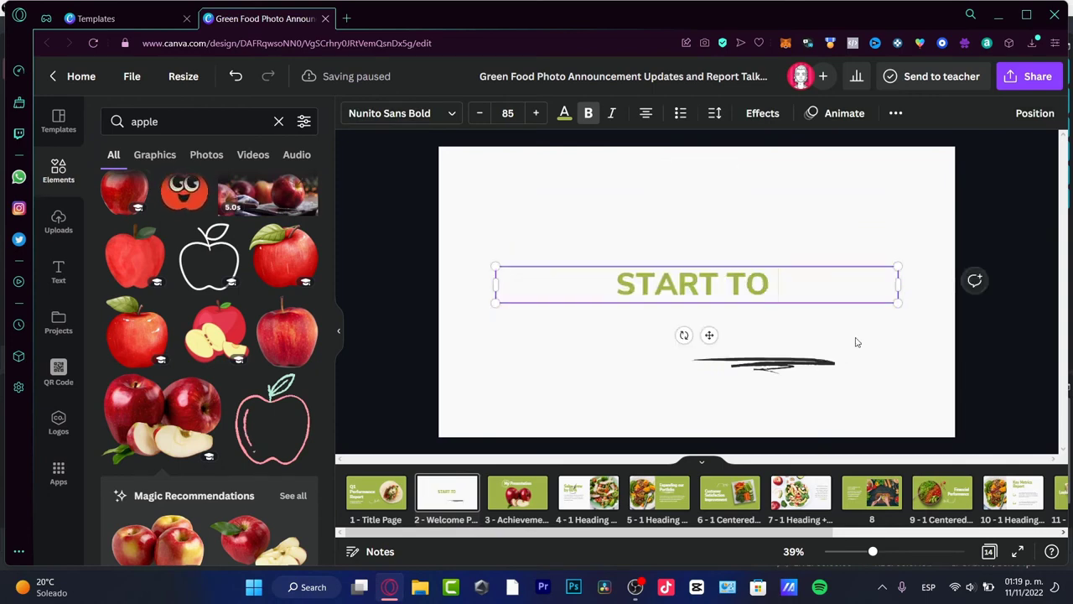
text( COSTUMIZE MY TEXTS)
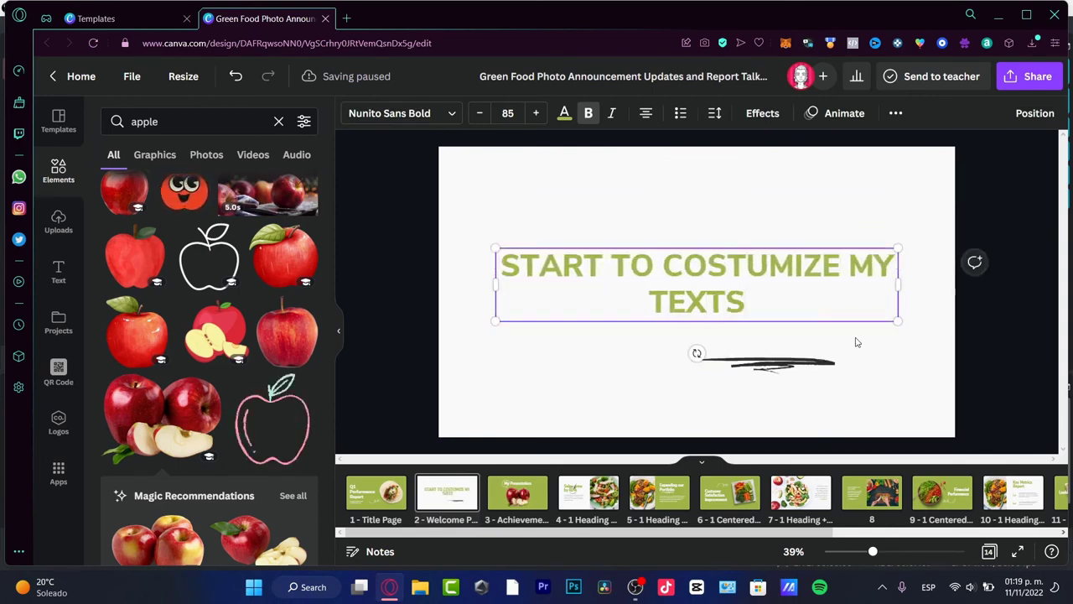
key(BackSpace)
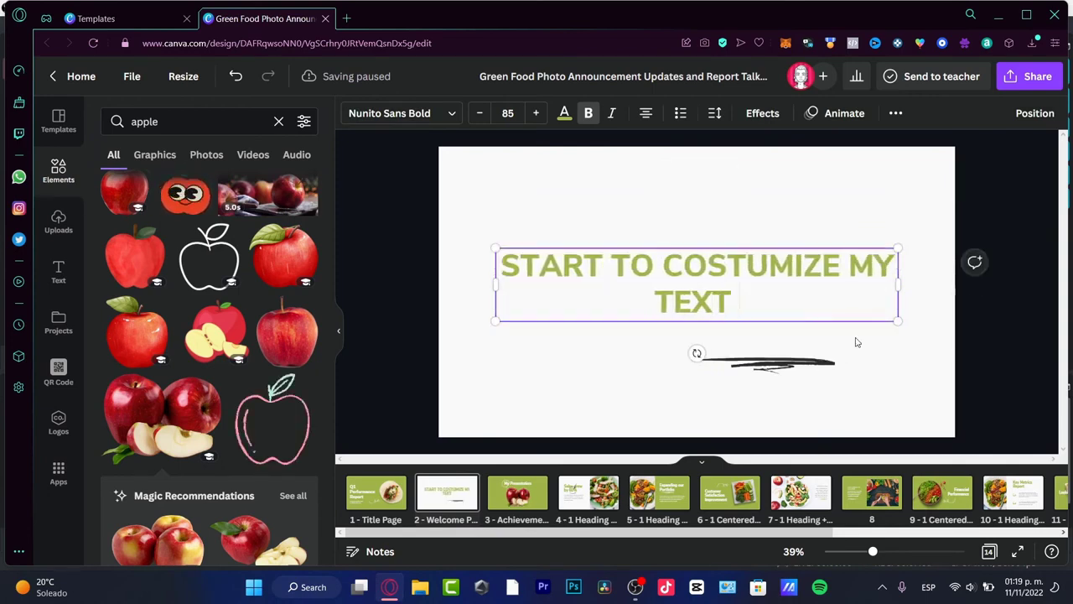
text(OF MY PRESENTATION)
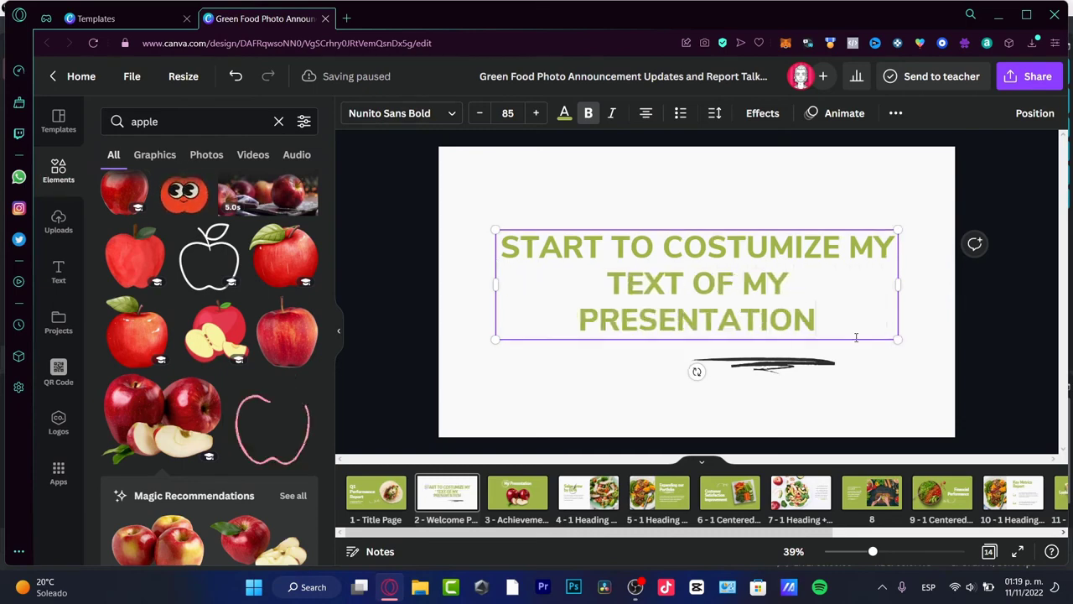
click(983, 349)
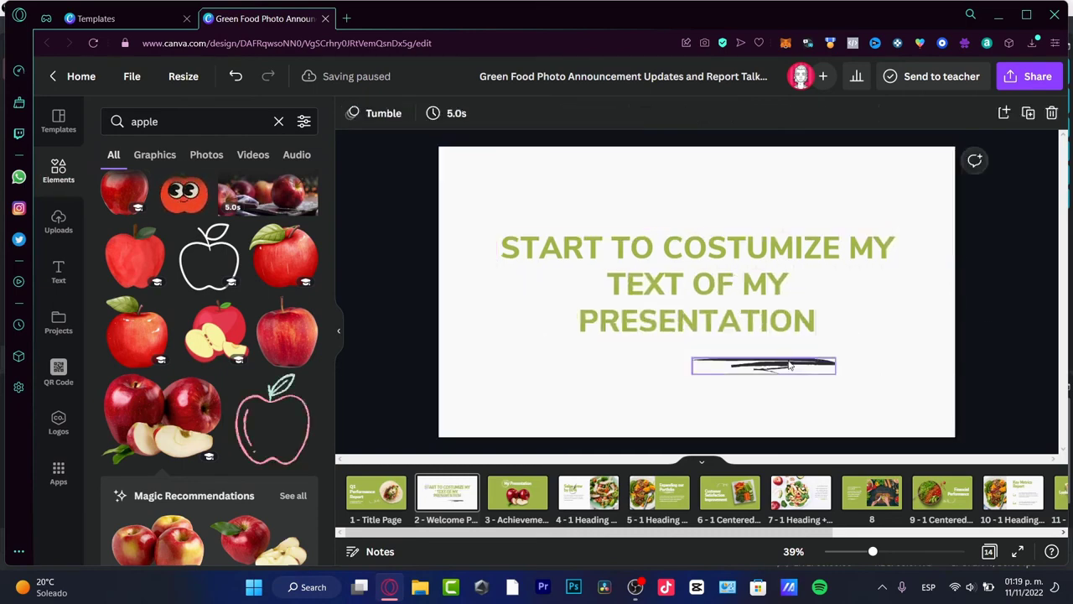
Step: On page 4, replace the salad photo with a "cooking" photo of two people in aprons preparing dough
click(570, 495)
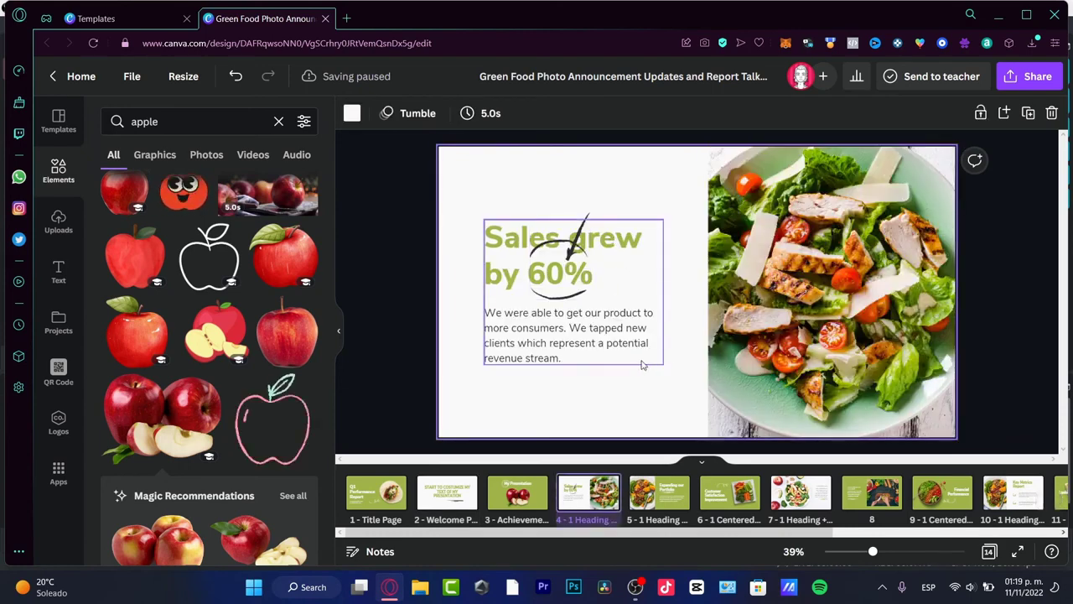
click(579, 245)
click(746, 243)
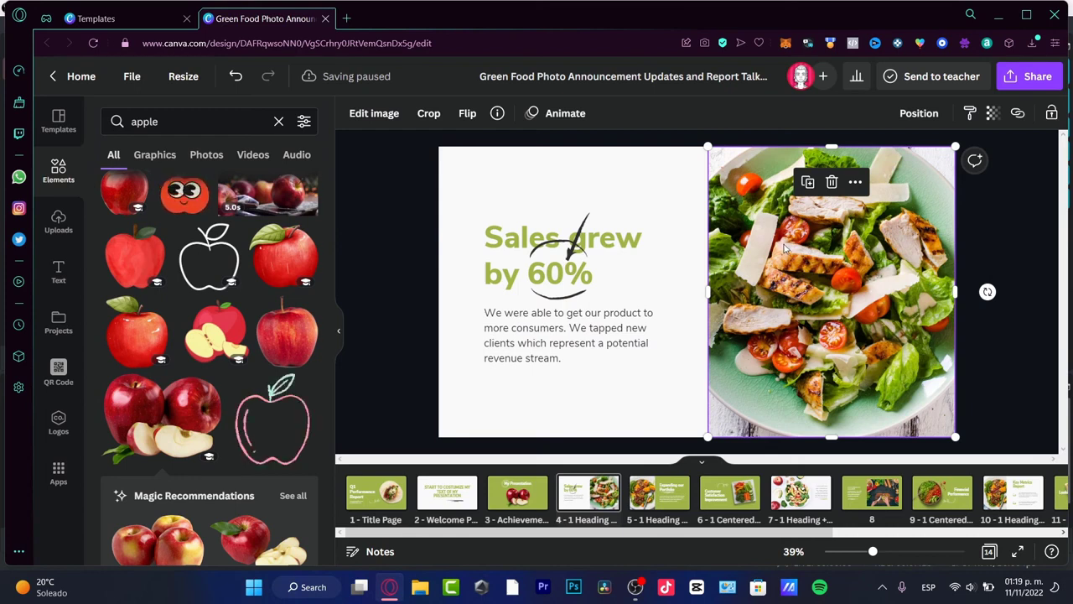
click(661, 216)
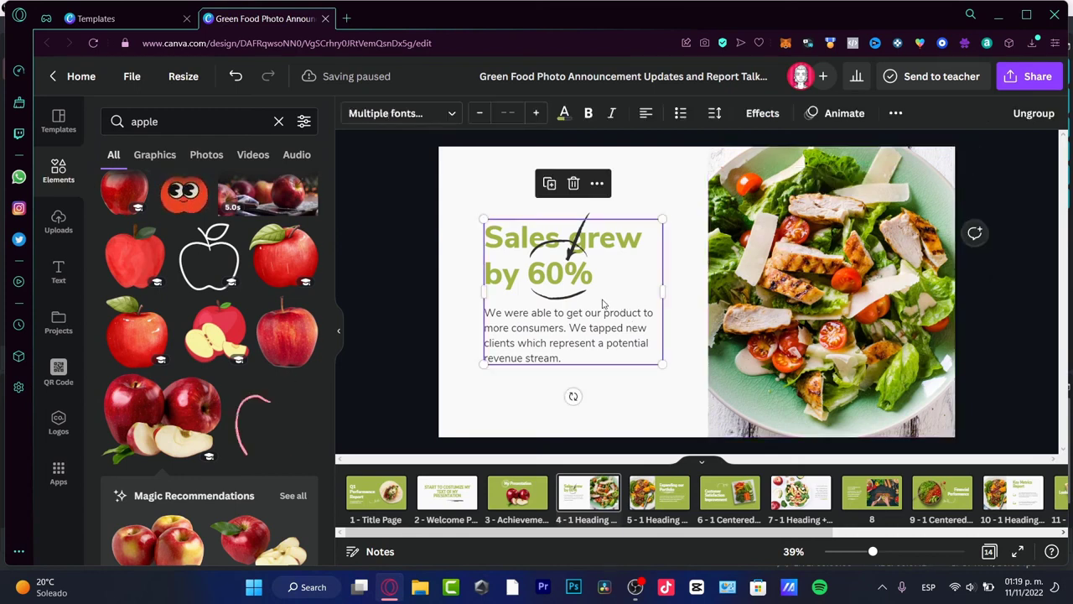
click(847, 289)
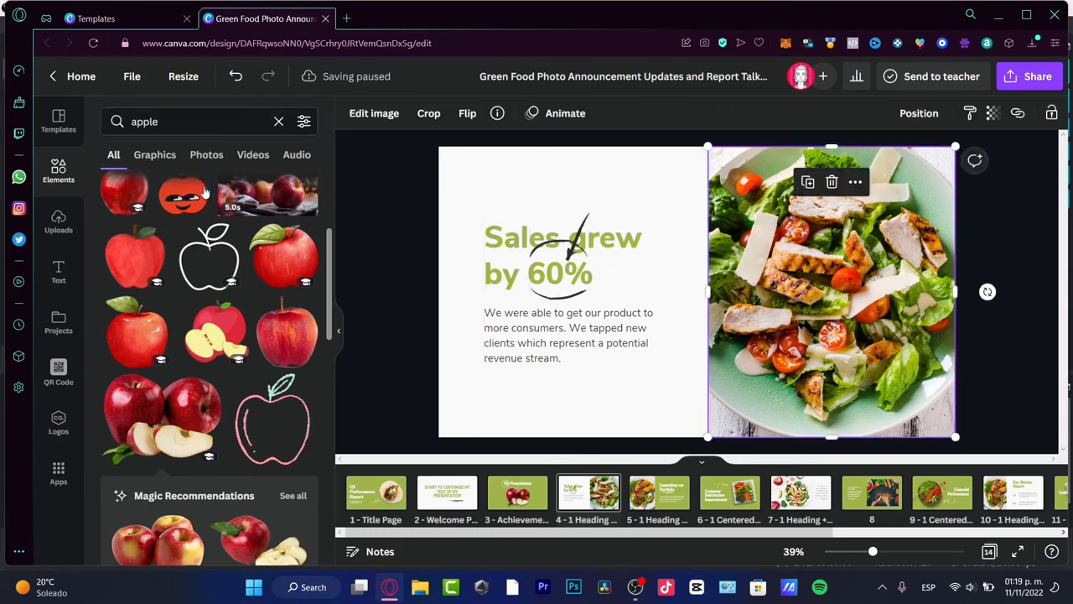
click(189, 113)
key(Return)
text(cooking)
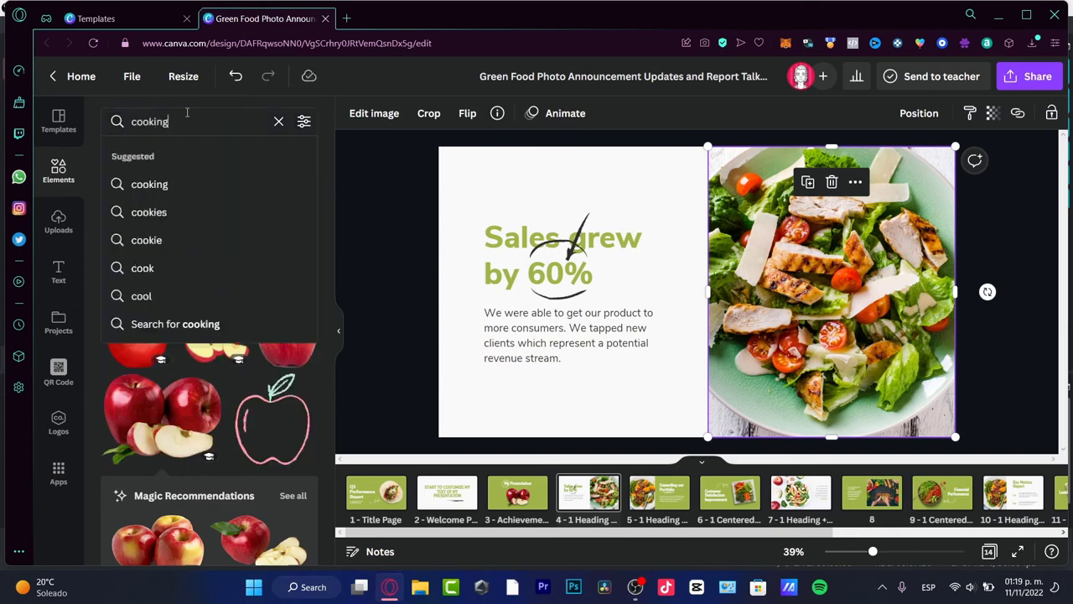
key(Return)
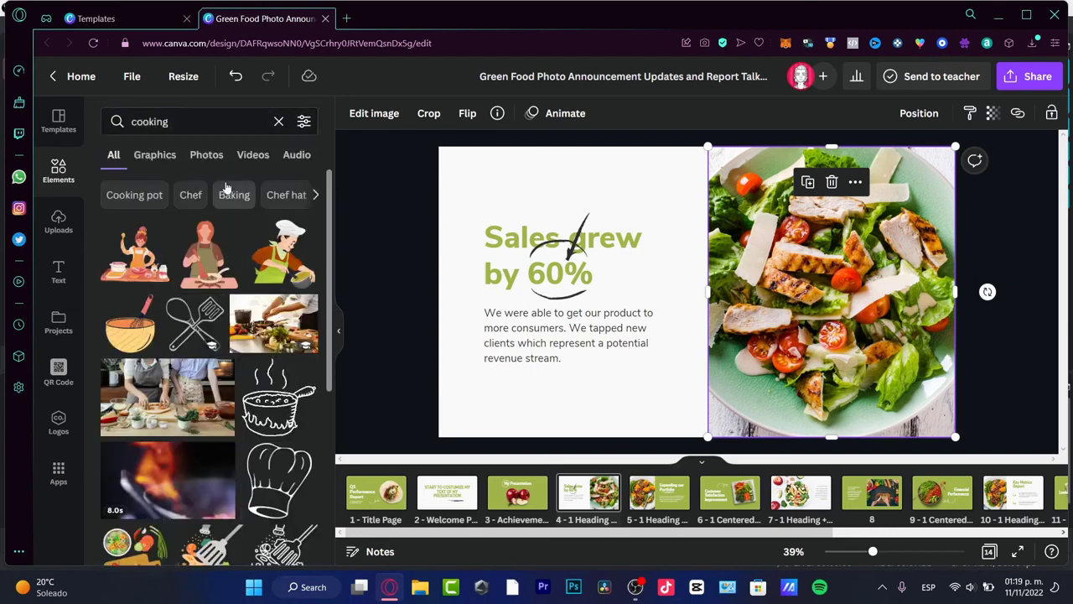
click(208, 155)
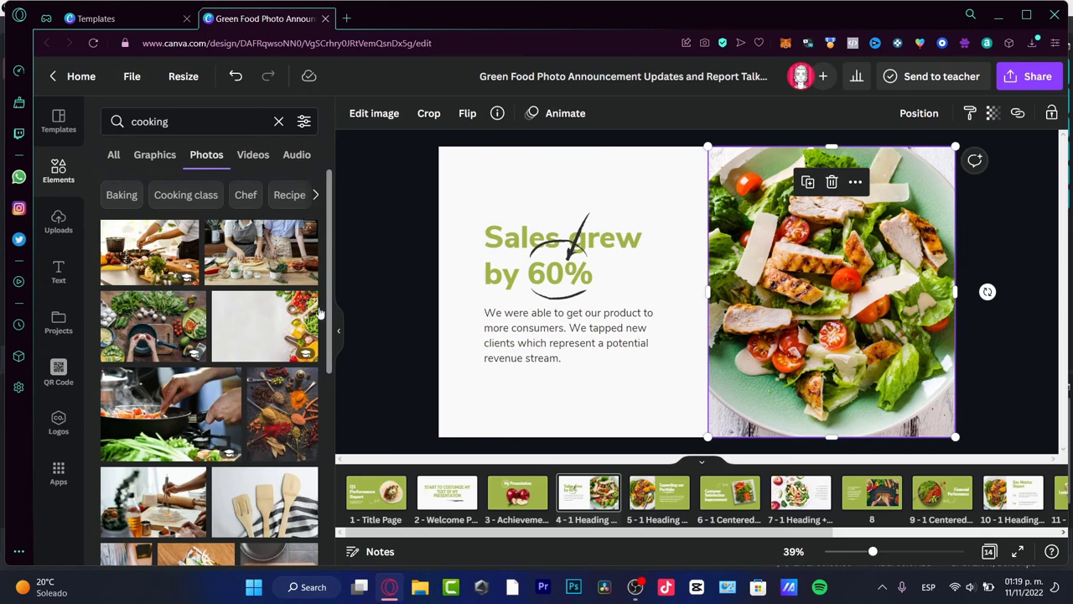
drag(256, 264, 759, 264)
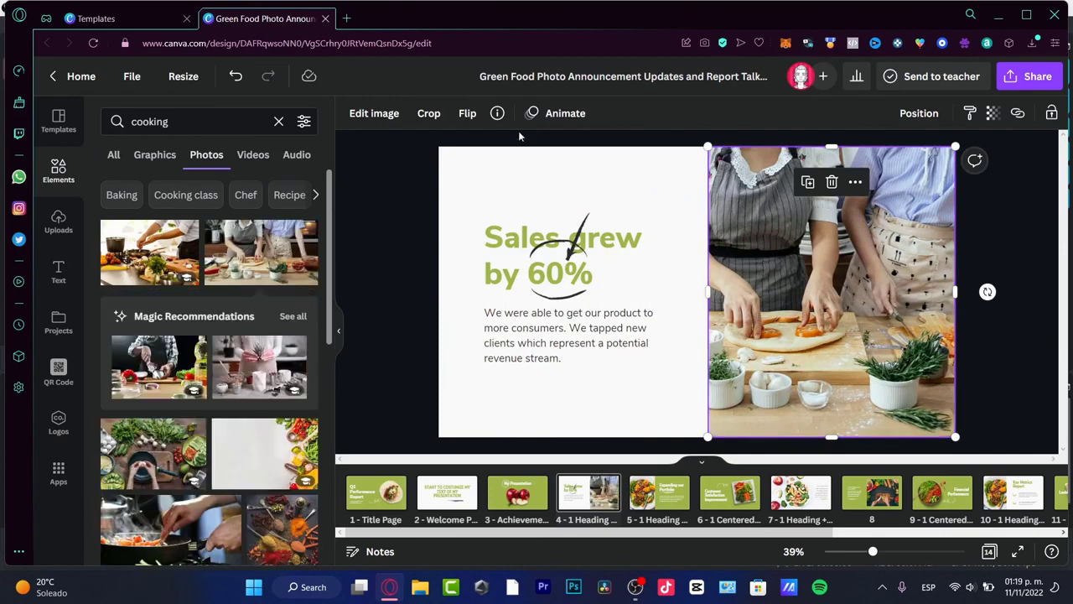
Step: Reposition the cooking photo within its crop frame so the person in the dark striped apron is centred
click(429, 113)
drag(798, 268, 853, 311)
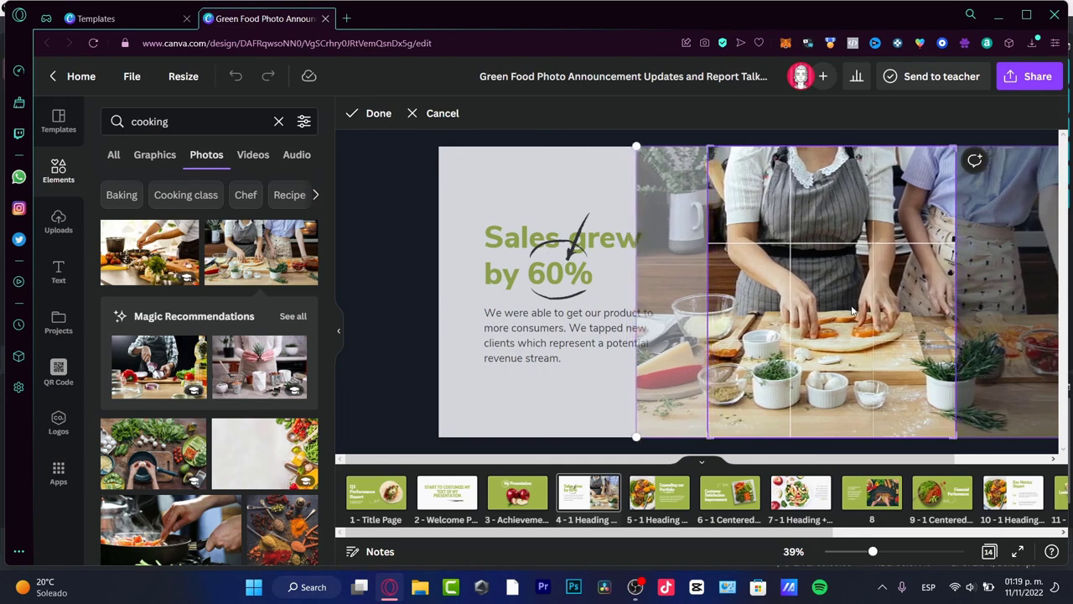
click(372, 113)
click(703, 213)
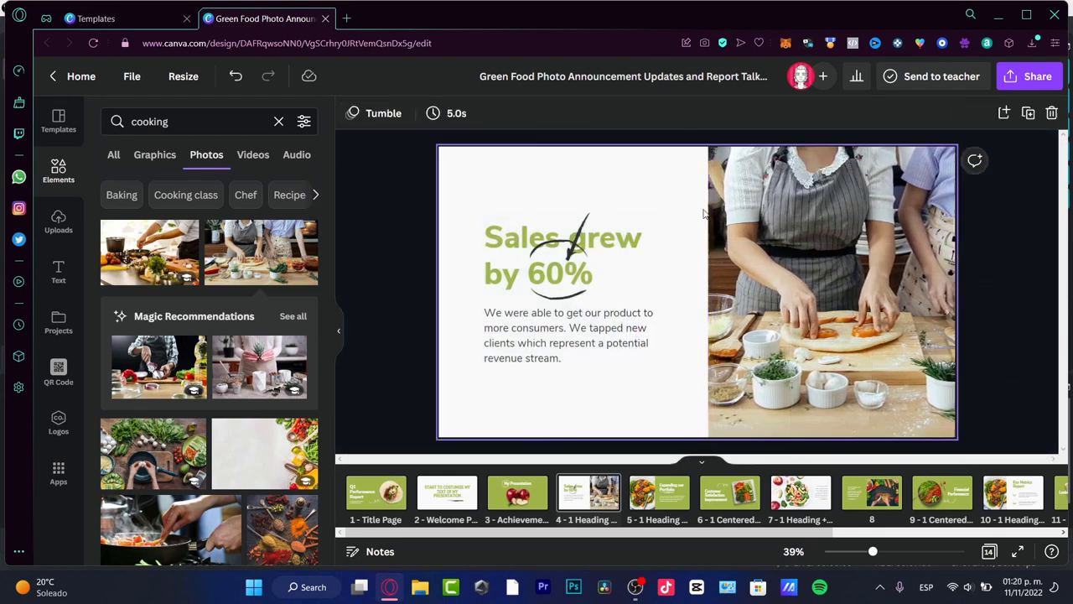
Step: Change the font of the page 4 heading "Sales grew by 60%" to Bristol
click(646, 260)
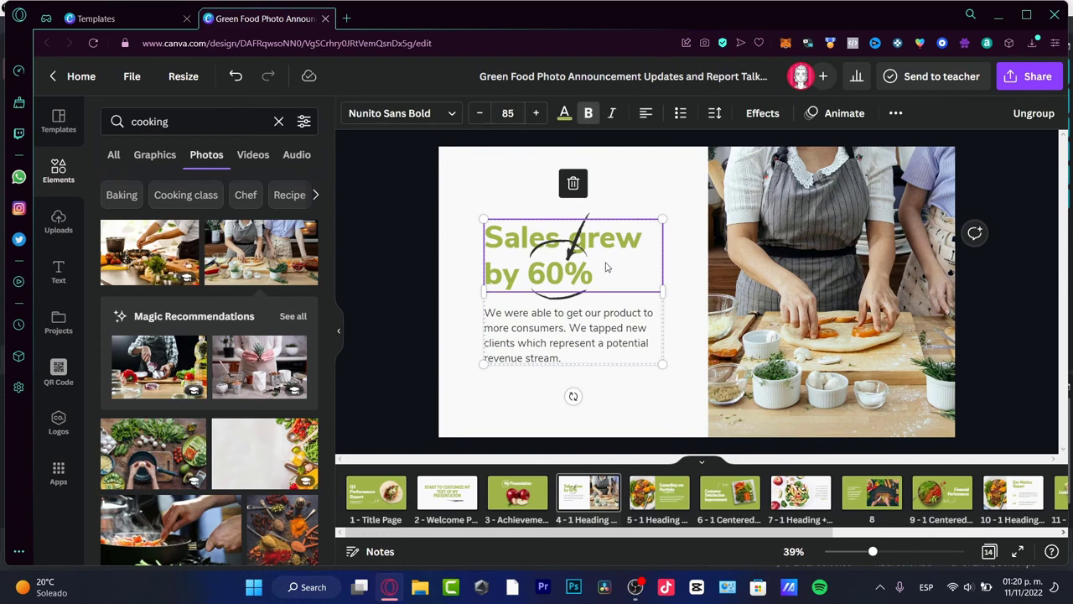
double_click(606, 265)
click(466, 285)
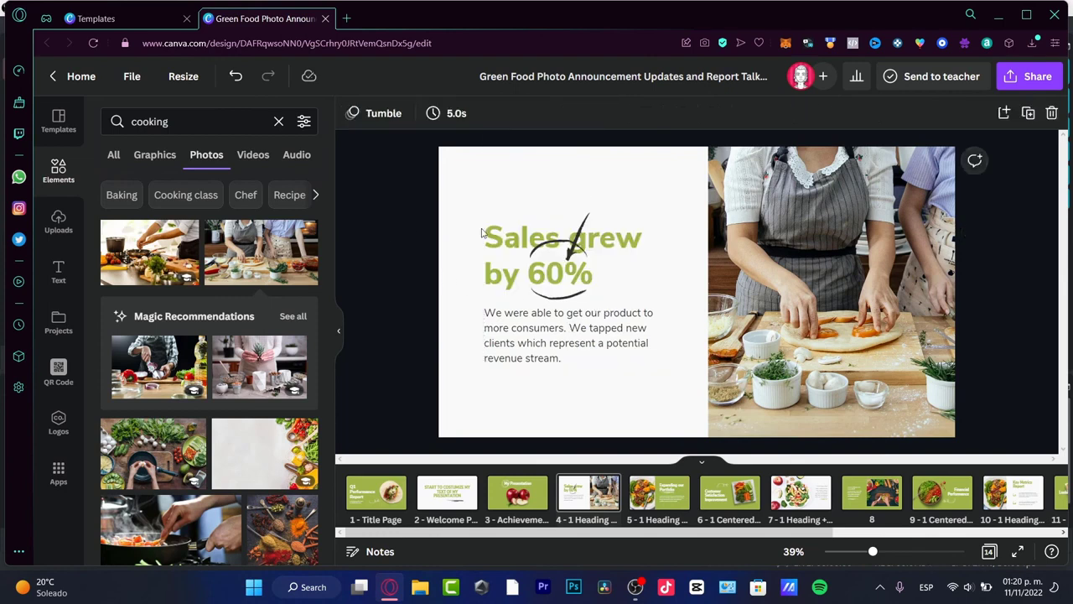
click(606, 261)
click(626, 285)
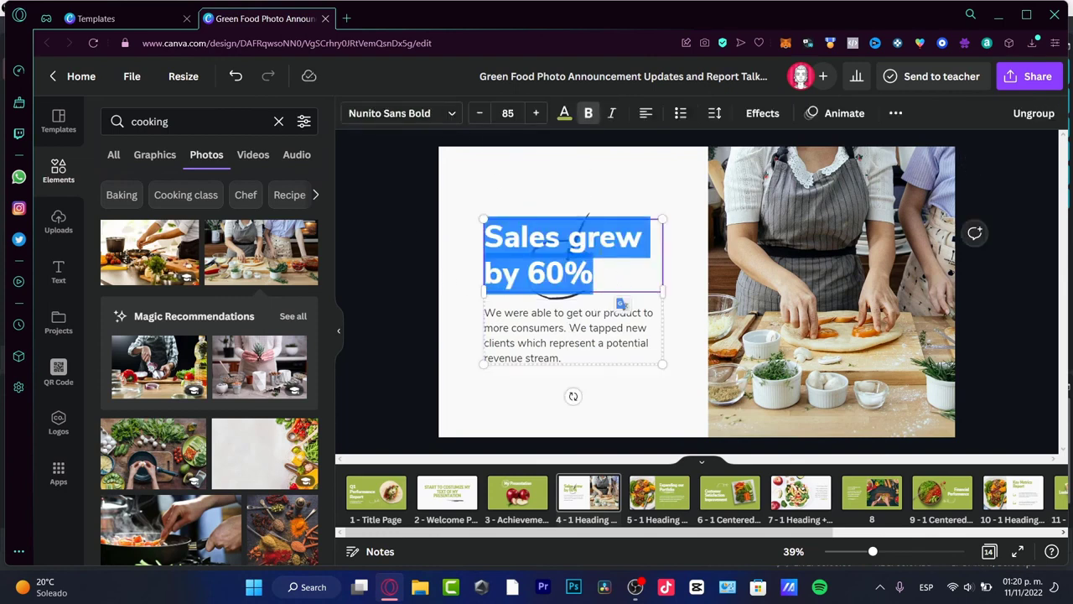
click(448, 113)
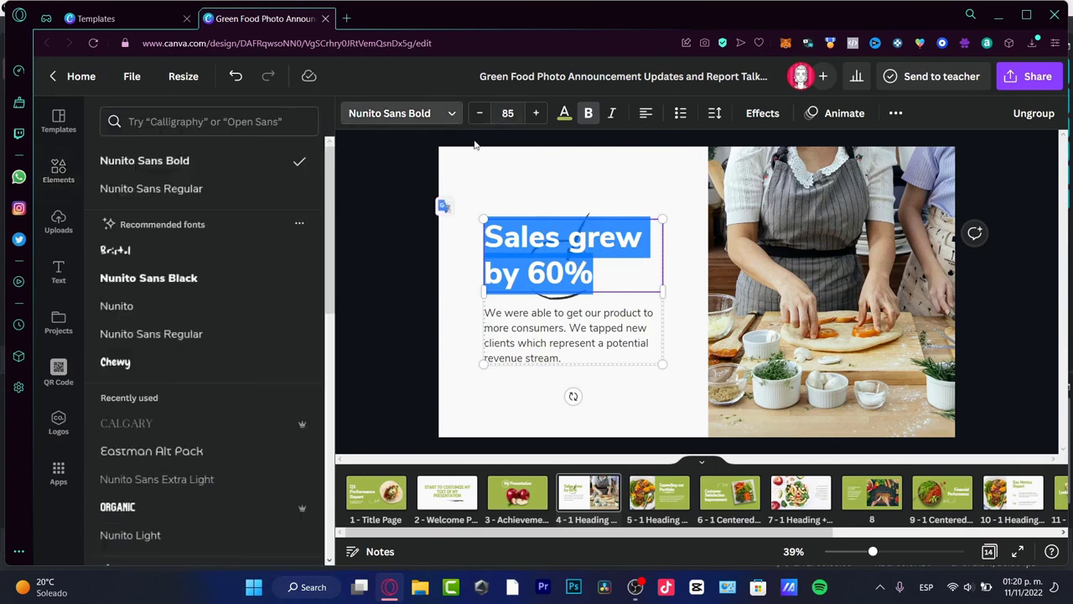
click(148, 252)
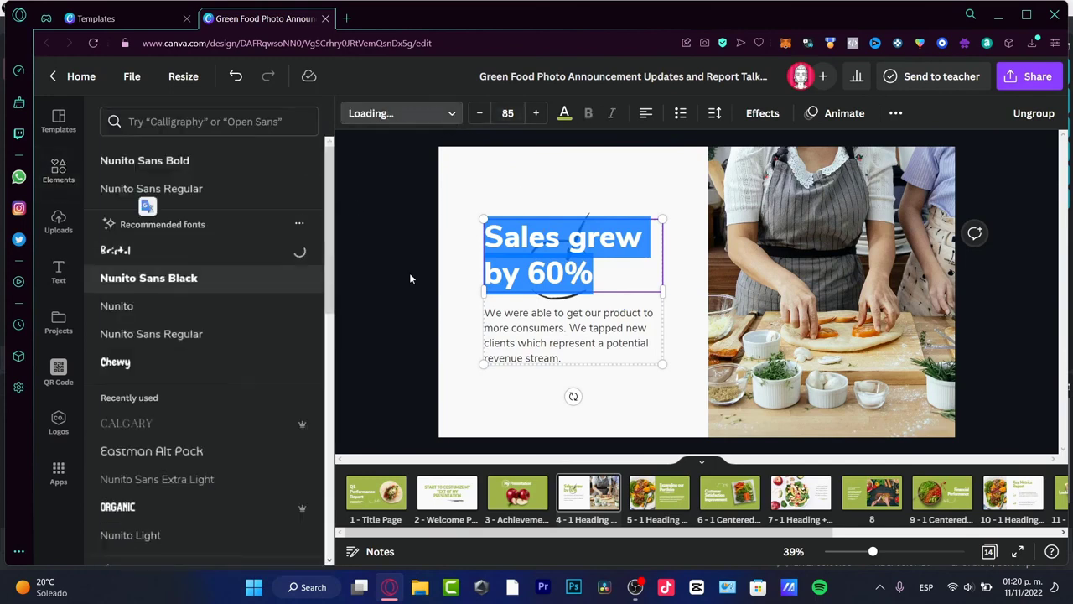
click(652, 291)
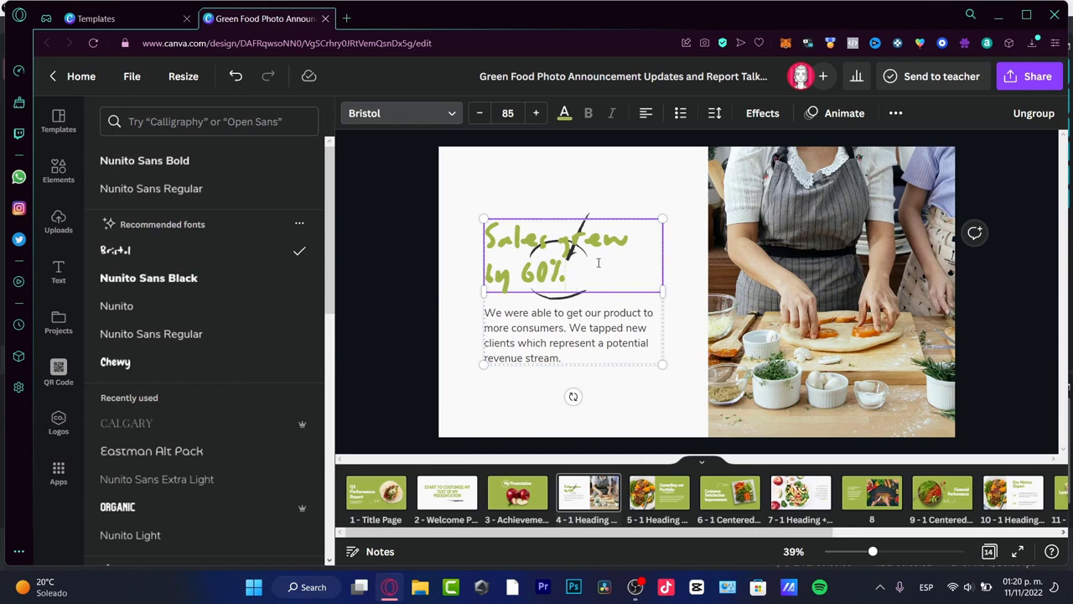
click(593, 210)
click(587, 319)
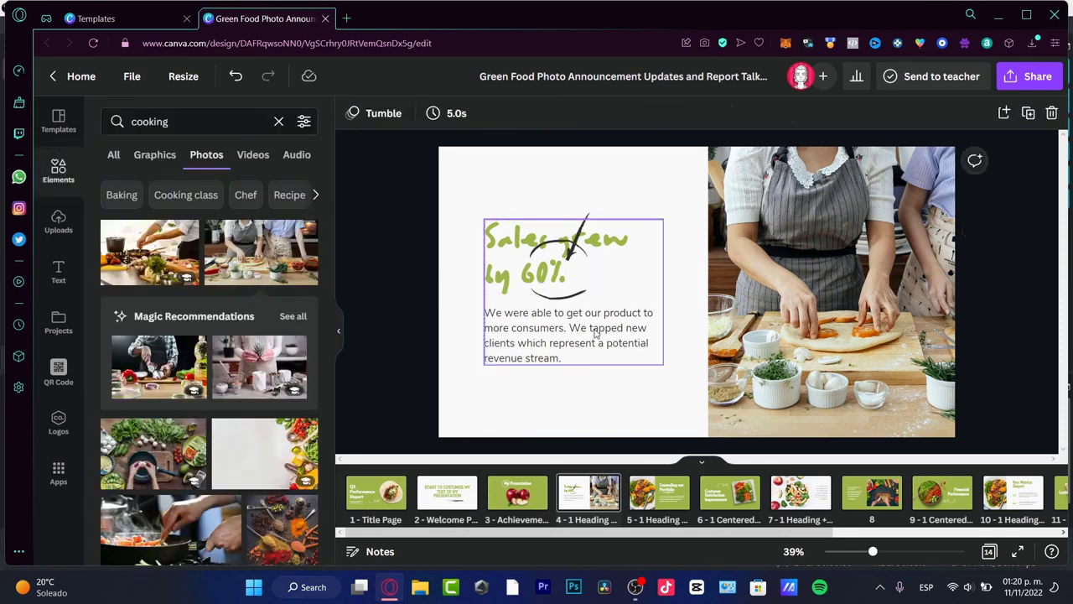
click(983, 295)
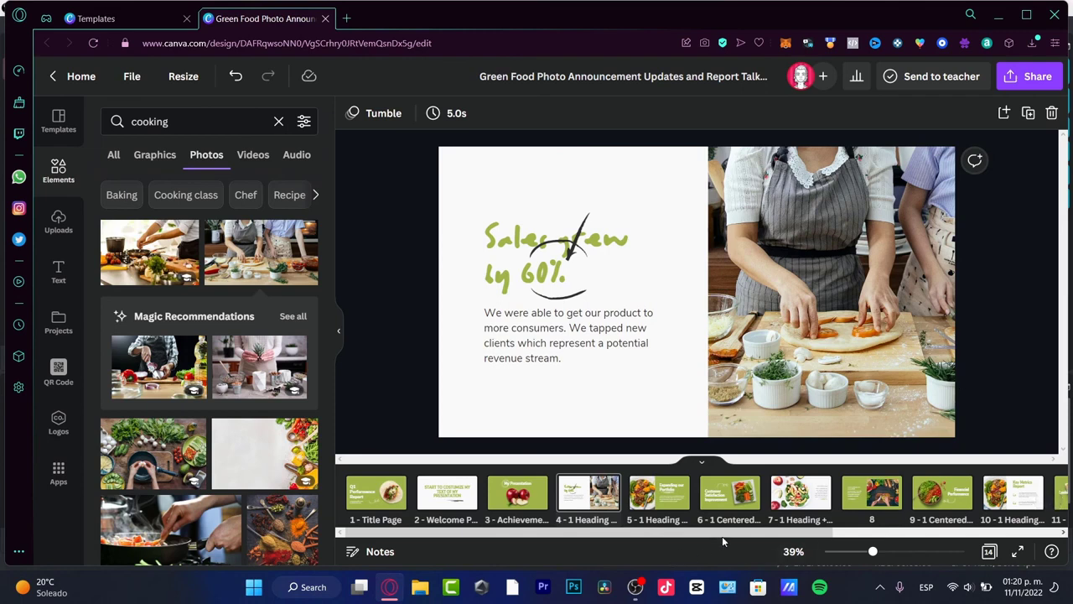
Step: Change the font of the "Financial Performance" heading on page 9 to Bristol
drag(722, 536, 947, 532)
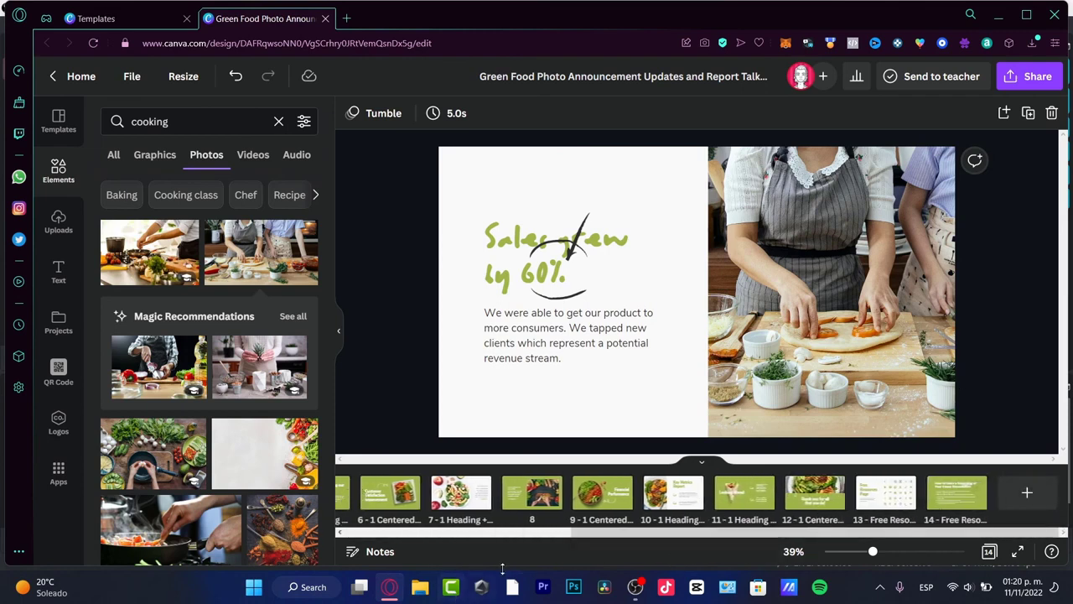
click(602, 495)
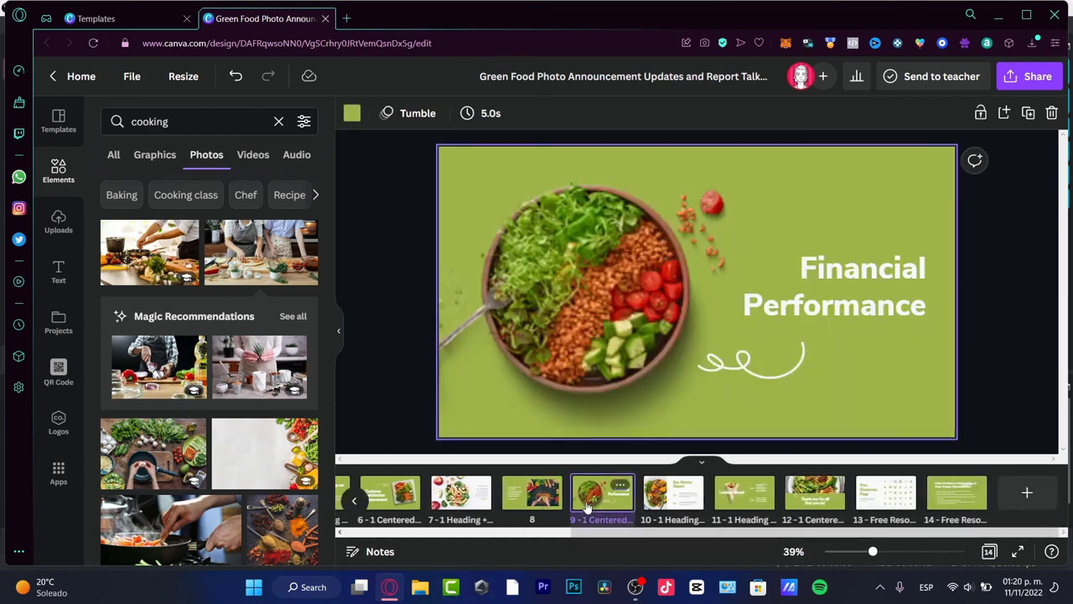
click(857, 300)
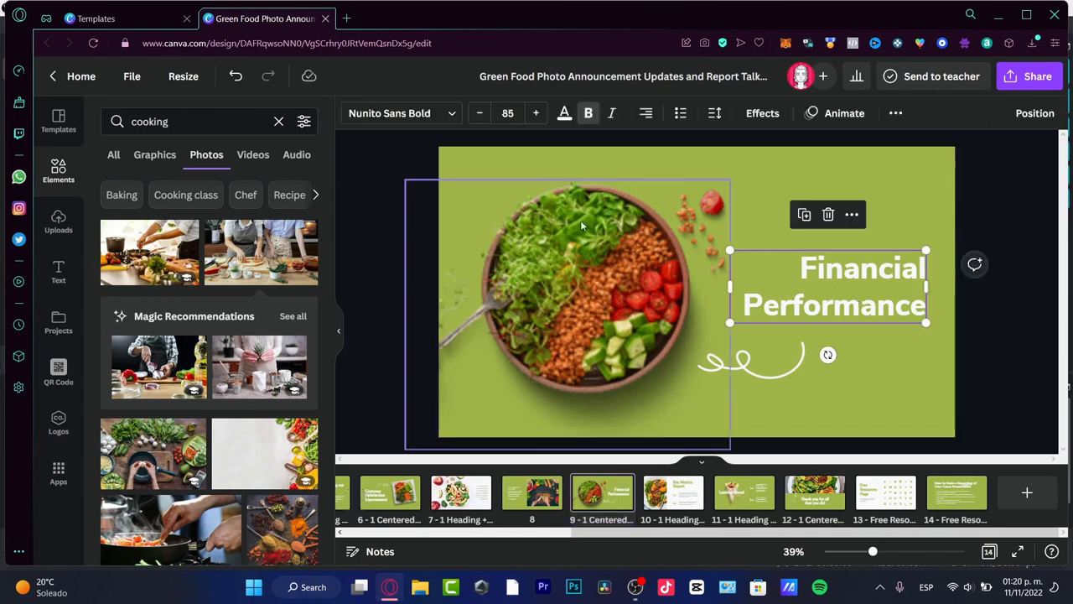
click(453, 113)
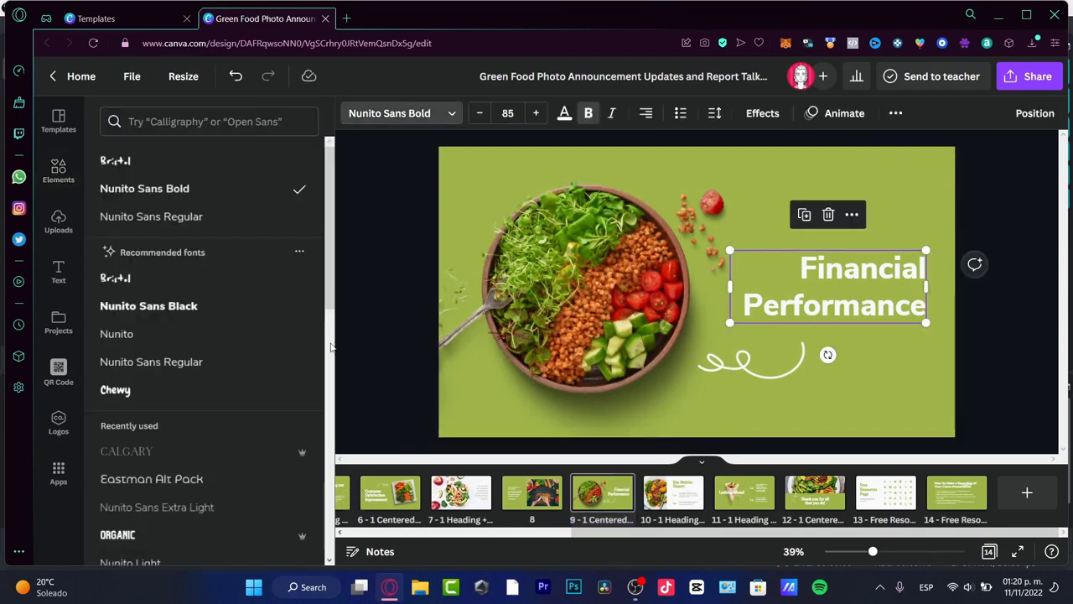
click(115, 278)
click(1021, 363)
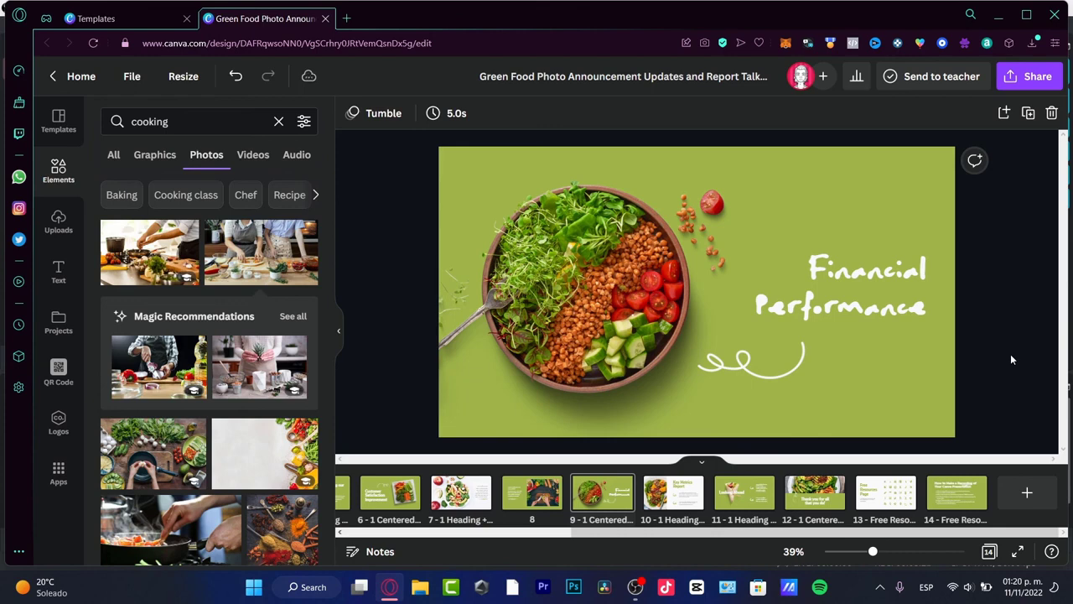
Step: Change the font of the "Thank you for all that you do!" text on page 12 to Bristol
click(733, 495)
click(818, 496)
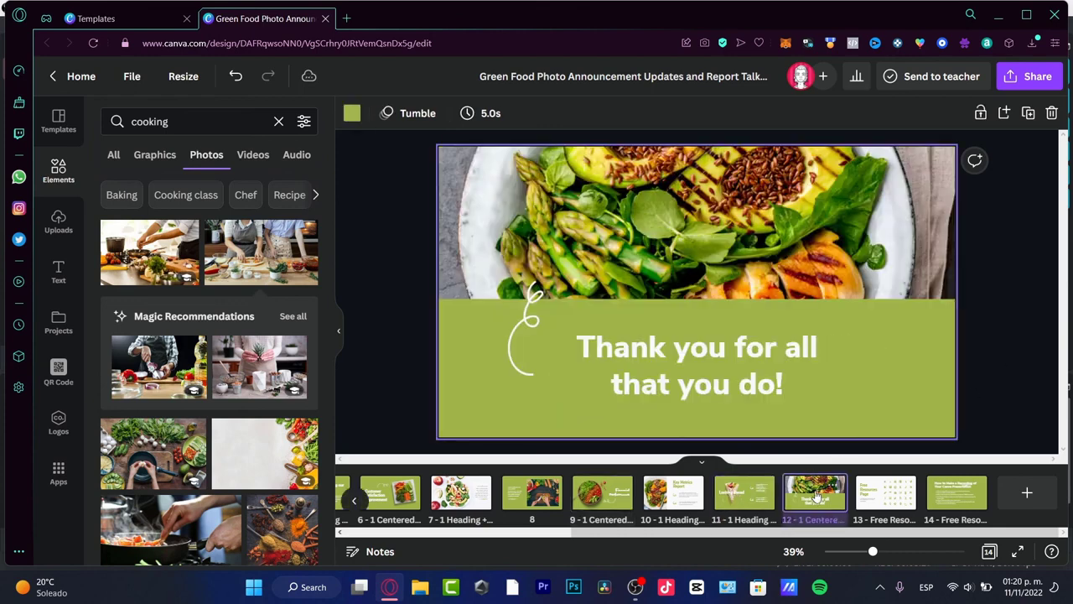
key(Right)
click(820, 507)
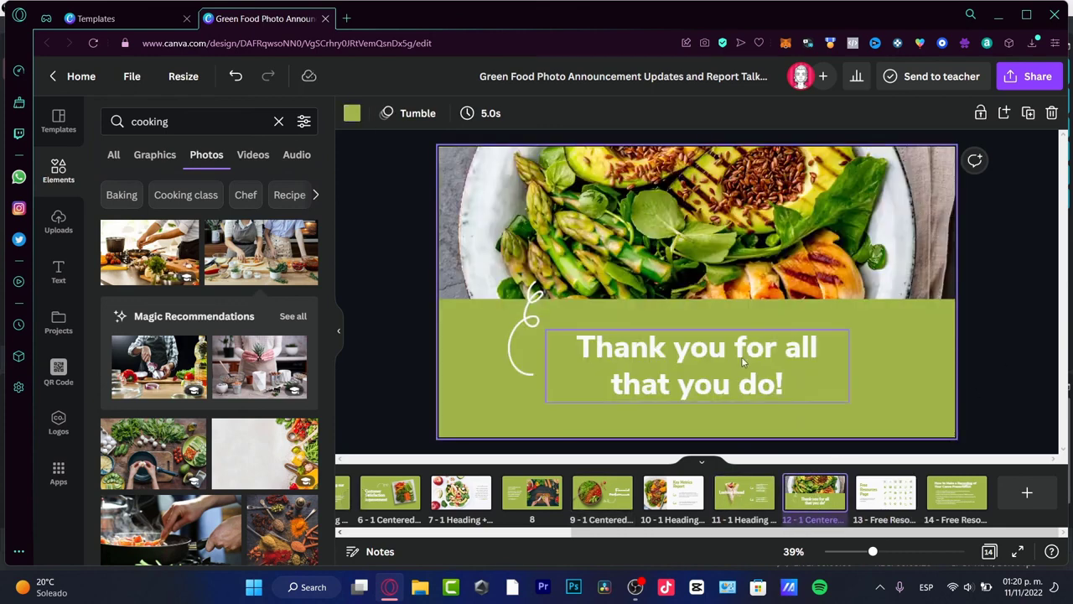
click(647, 394)
click(450, 116)
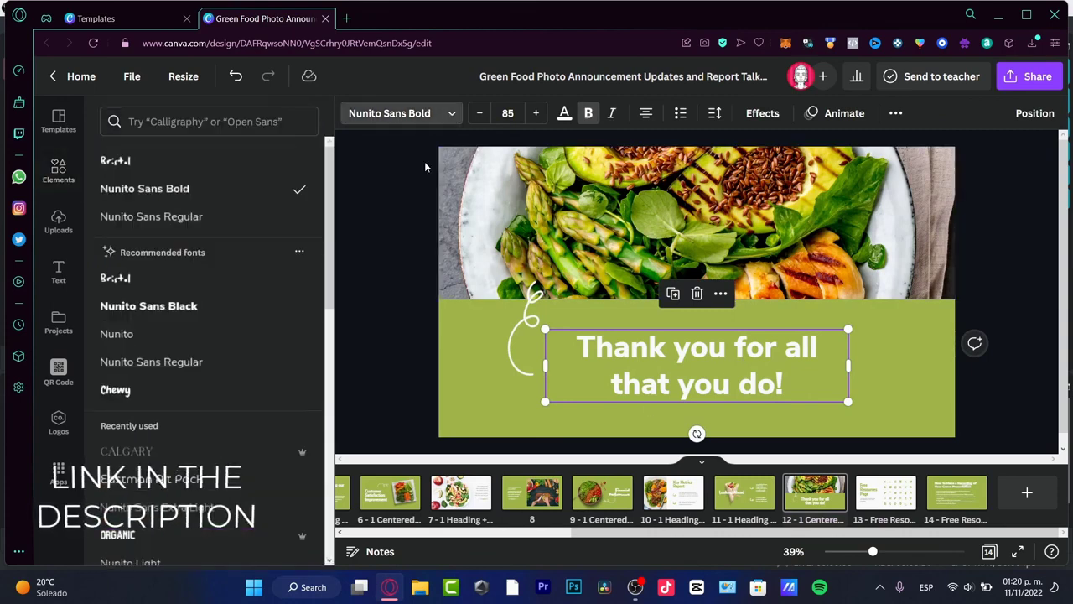
click(218, 279)
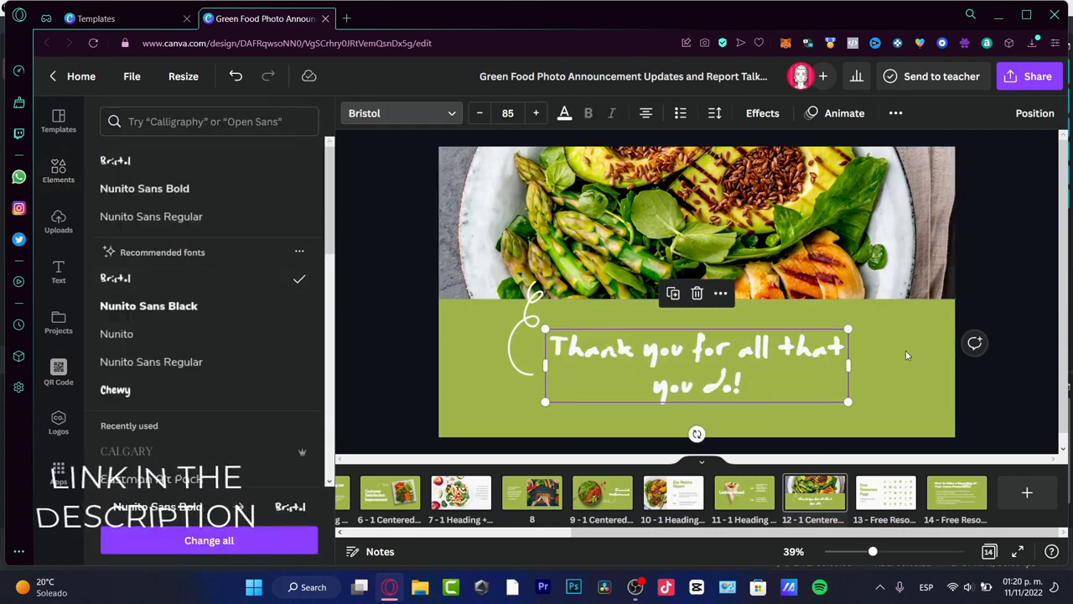